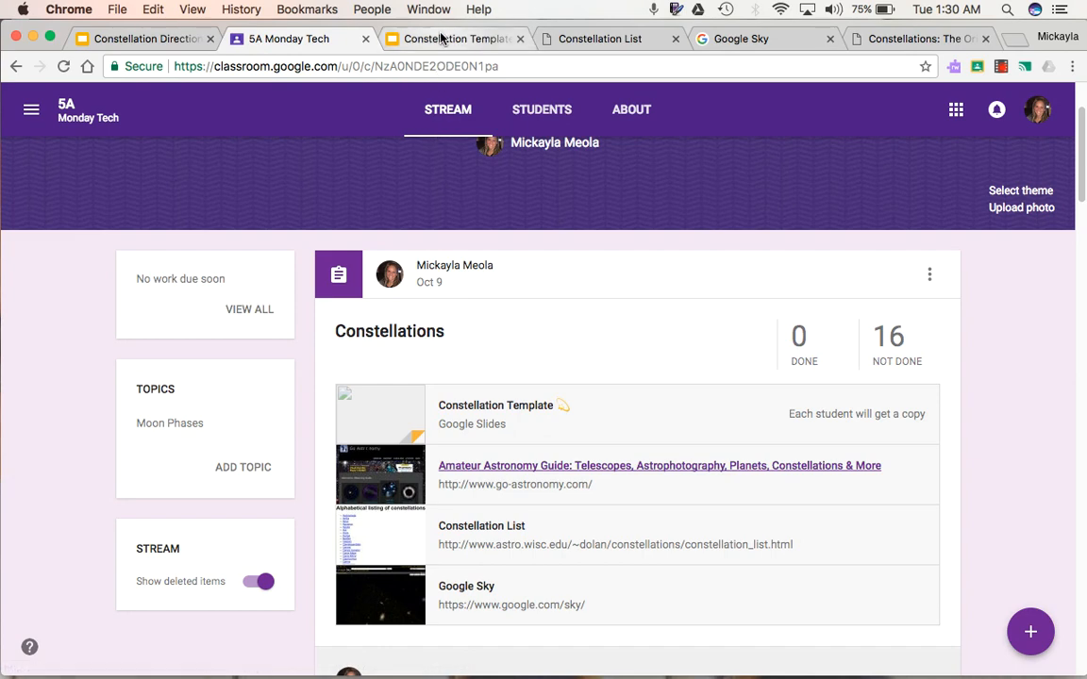
Step: Look through the Constellation Template, the class assignment, the Constellation List, Google Sky and the Go Astronomy Orion page
click(440, 38)
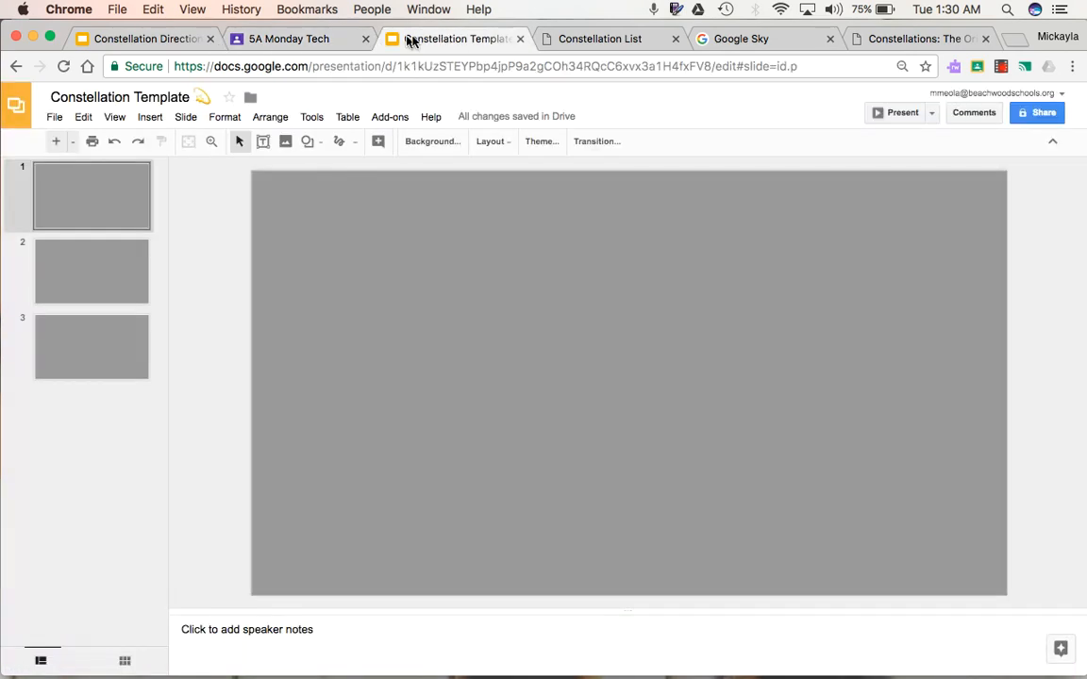
click(336, 41)
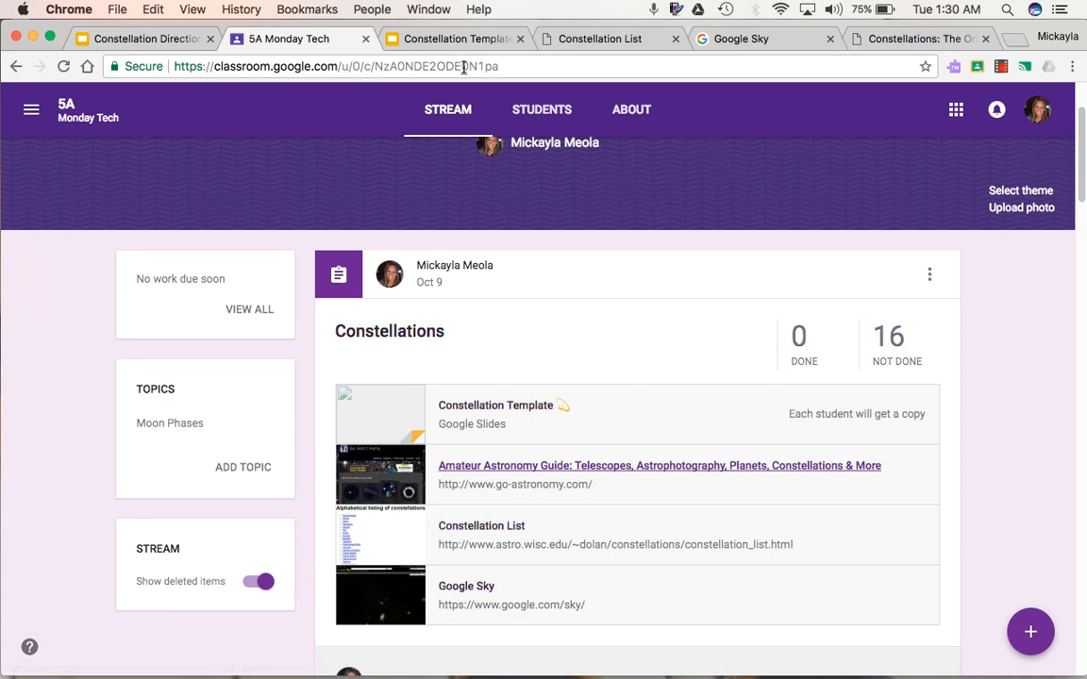
click(578, 43)
click(754, 39)
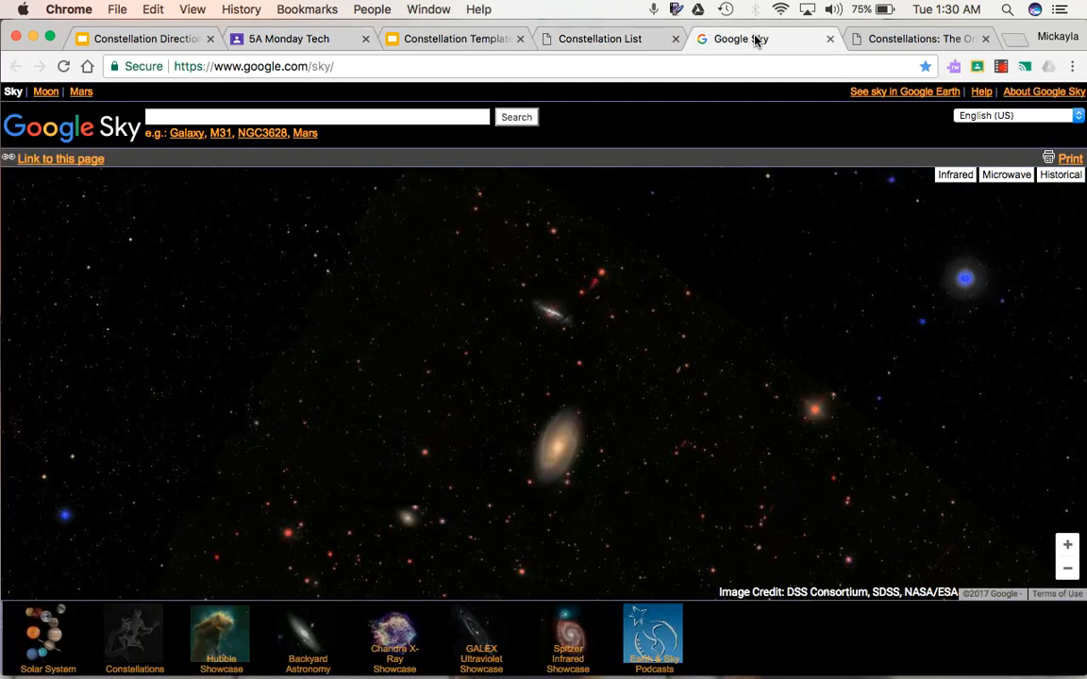
click(937, 39)
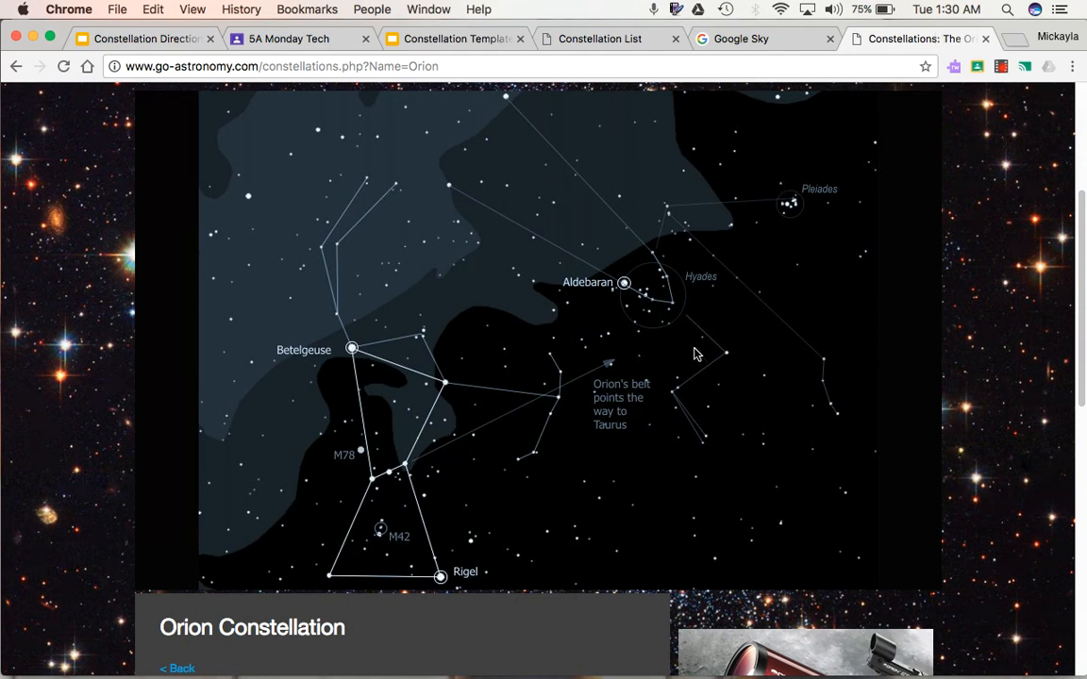
Step: Return to the Go Astronomy home page and open its Constellations section
drag(1081, 223, 1082, 109)
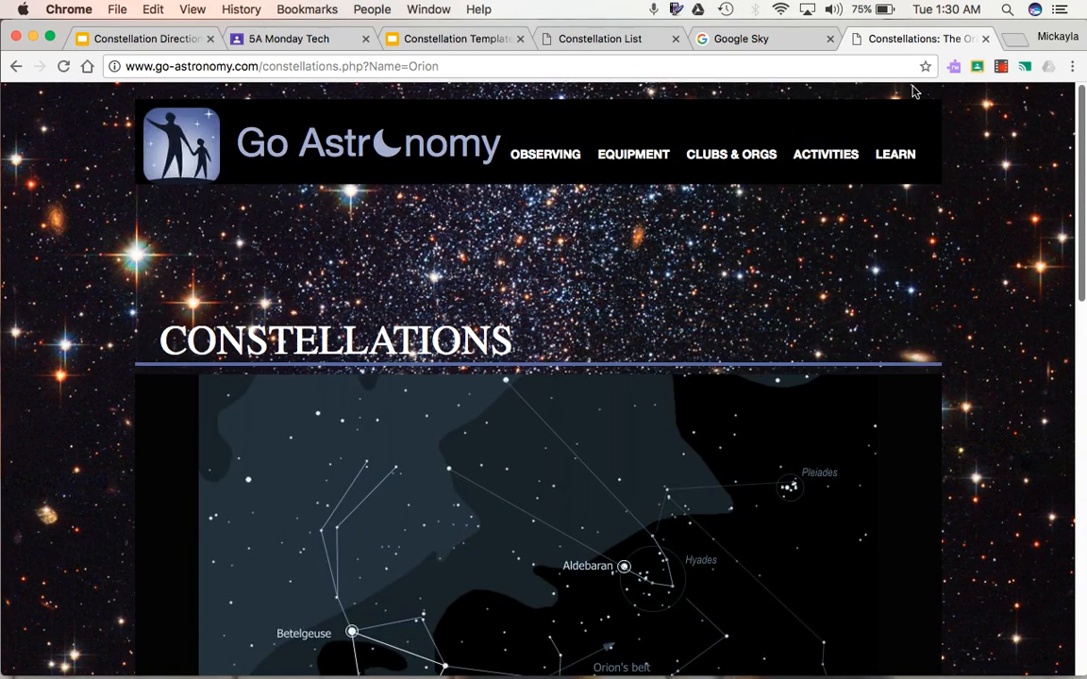
click(16, 67)
click(21, 70)
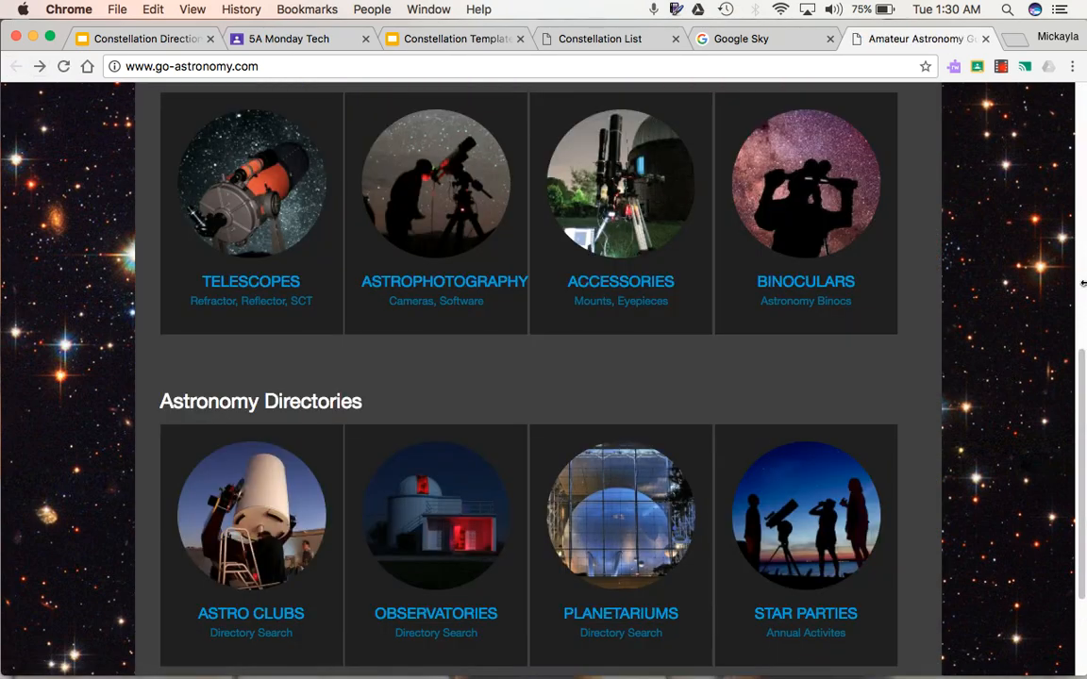
drag(1081, 359, 1083, 124)
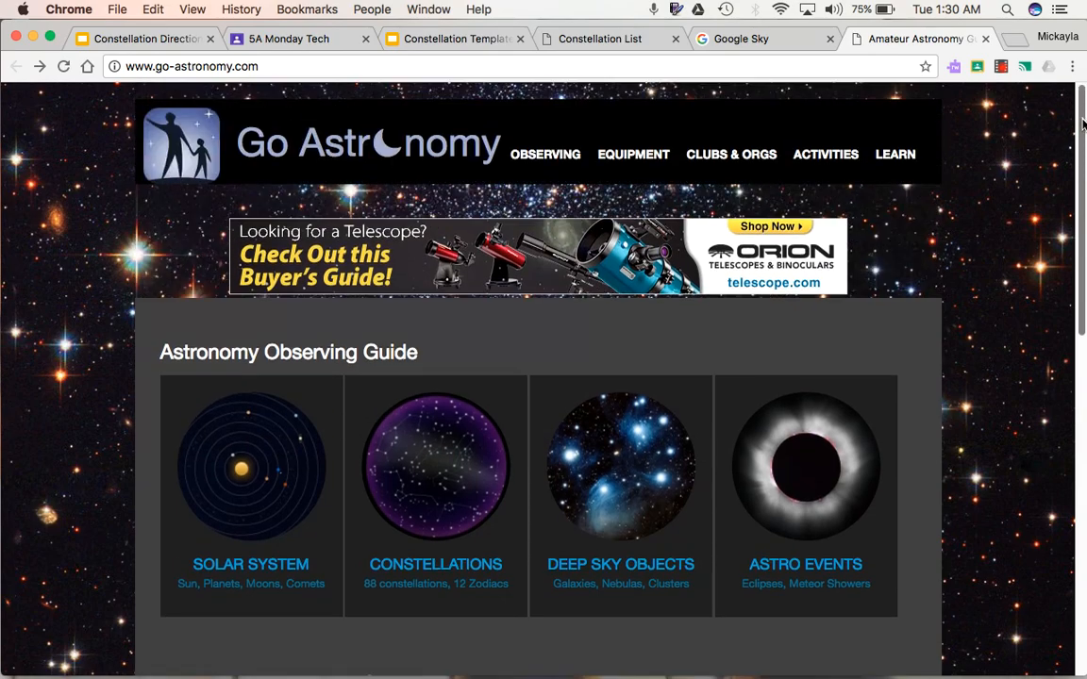
click(410, 510)
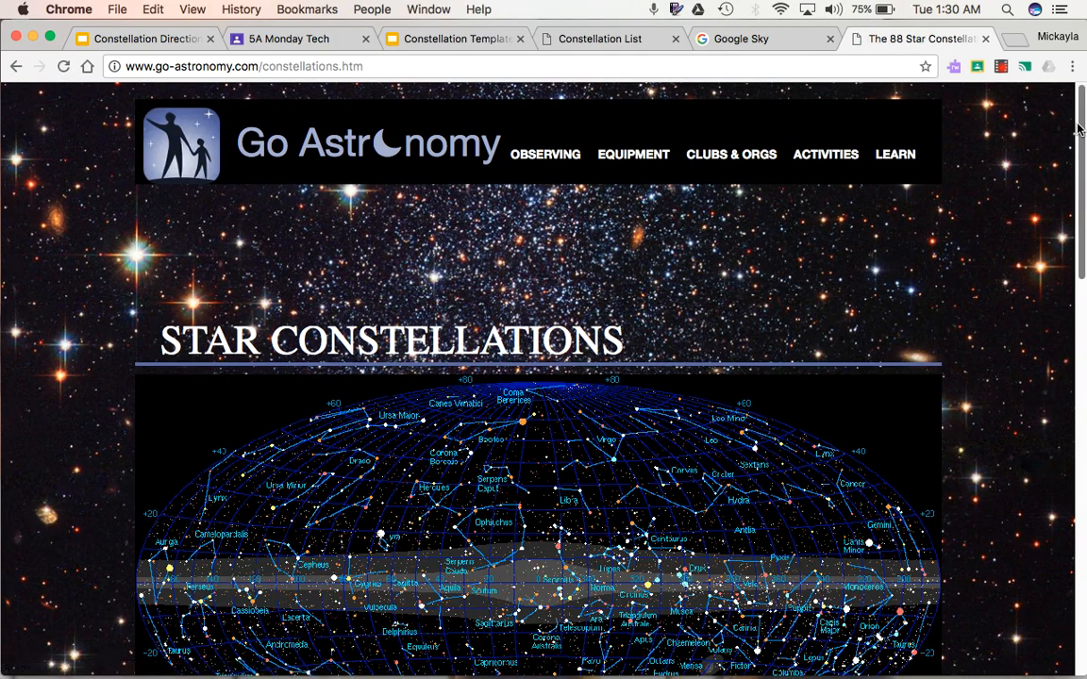
Step: Open the Orion constellation page from the list of 88 star constellations
drag(1079, 130, 1070, 366)
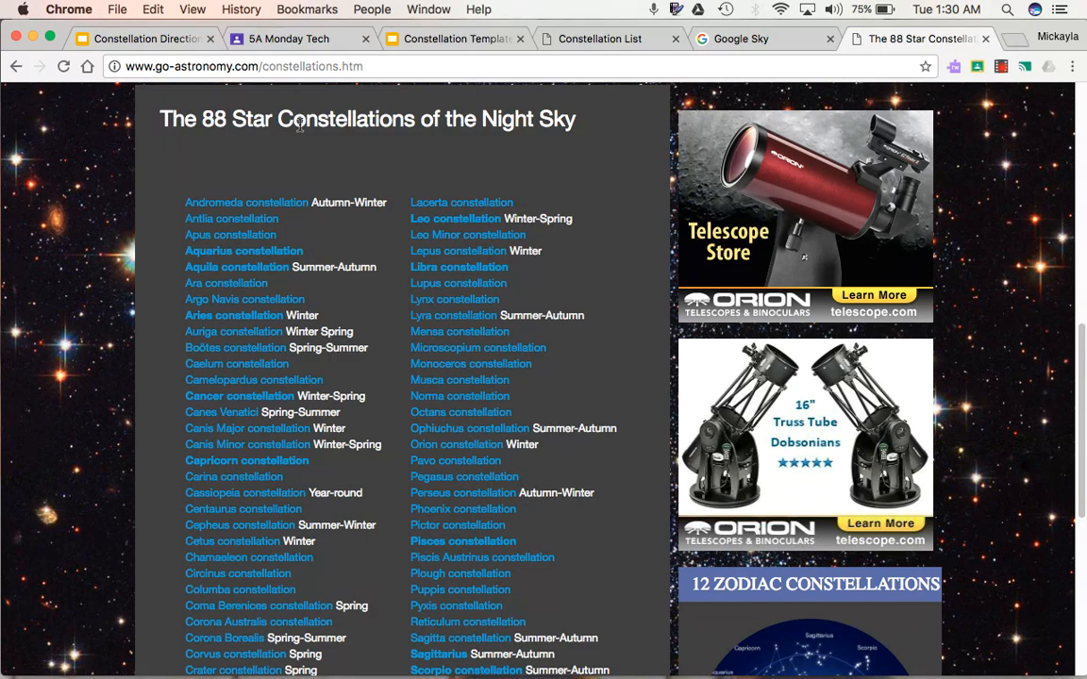
scroll(300, 128, down, 5)
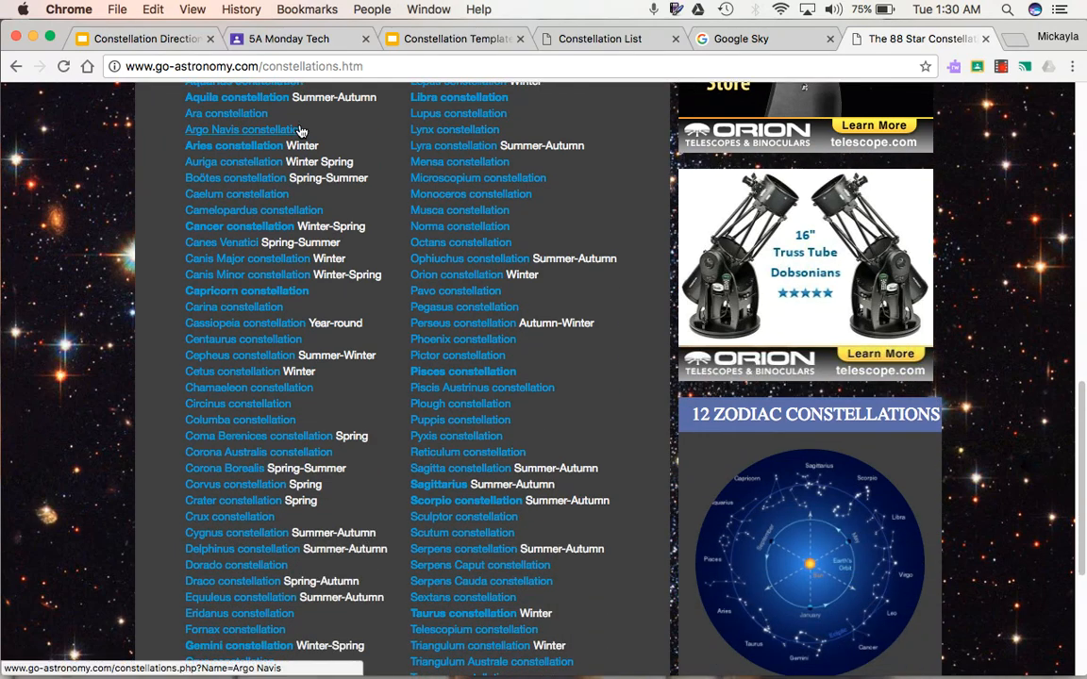
click(455, 283)
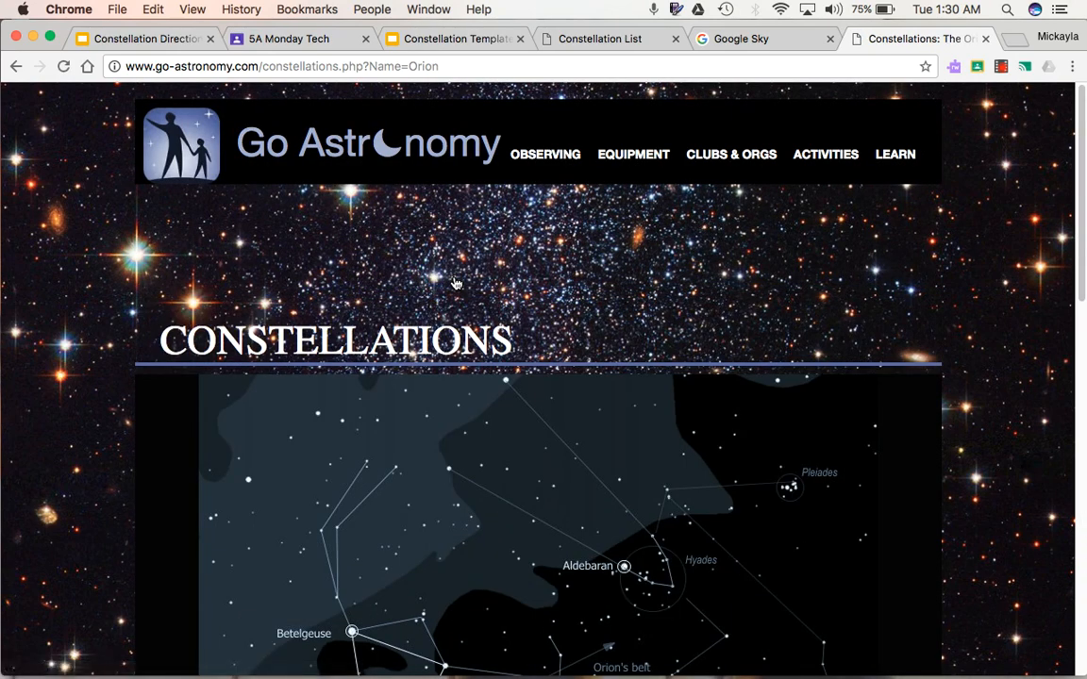
Step: Examine Orion's star map and the facts table covering its definition, best viewing month, constellation family and Messier objects
scroll(455, 283, down, 1)
scroll(454, 283, down, 5)
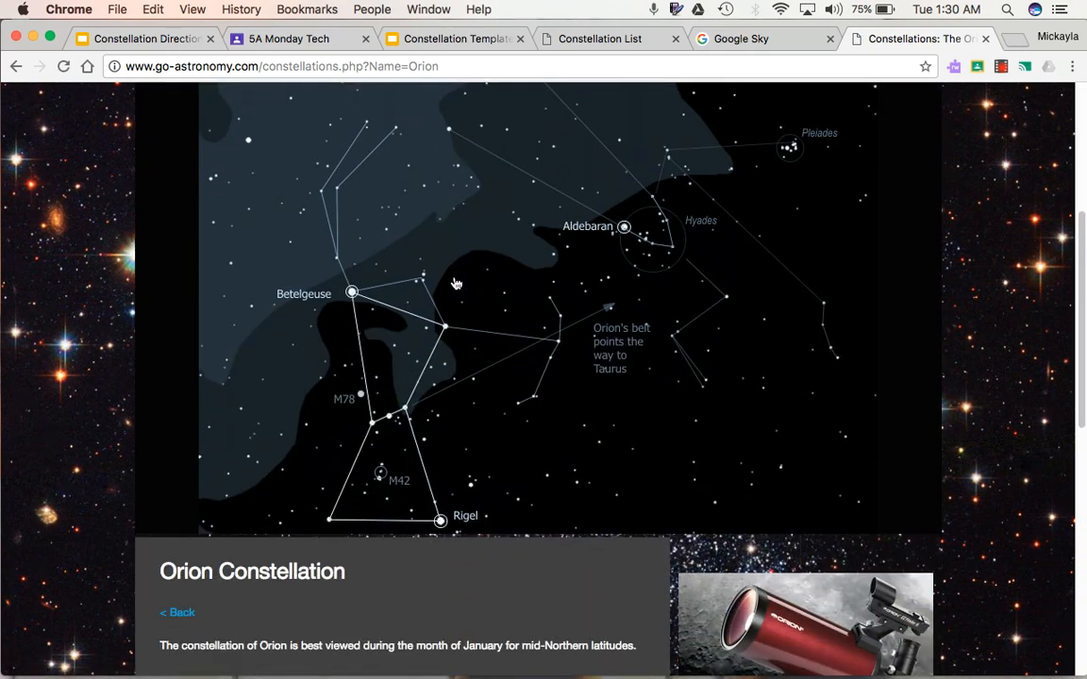
scroll(454, 283, down, 7)
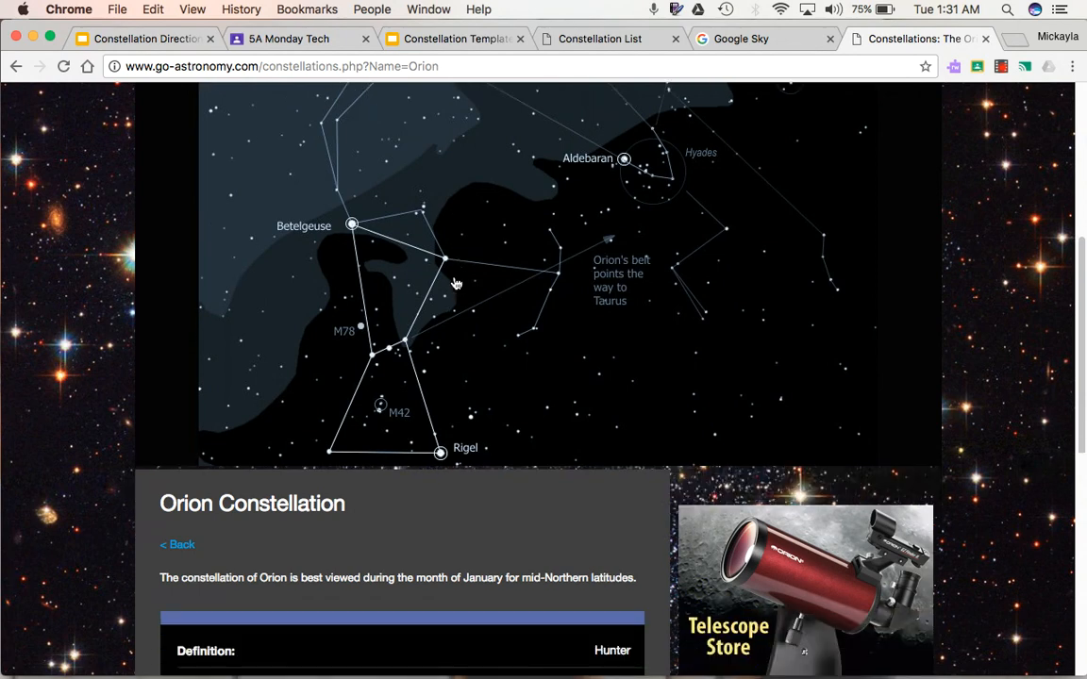
scroll(455, 283, down, 1)
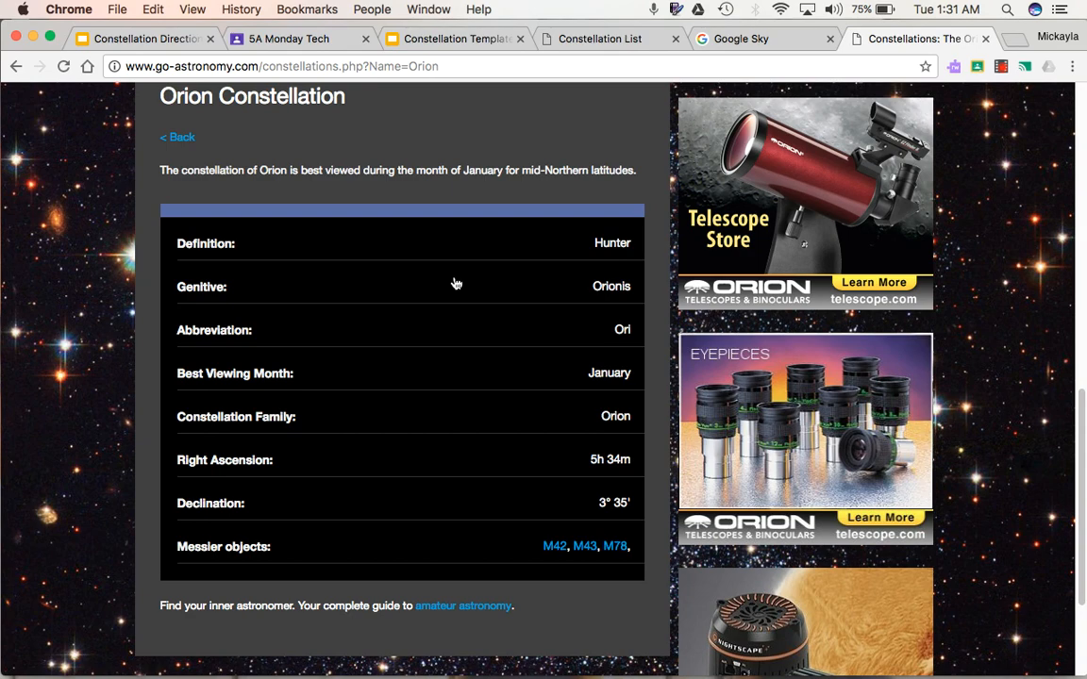
scroll(455, 283, up, 8)
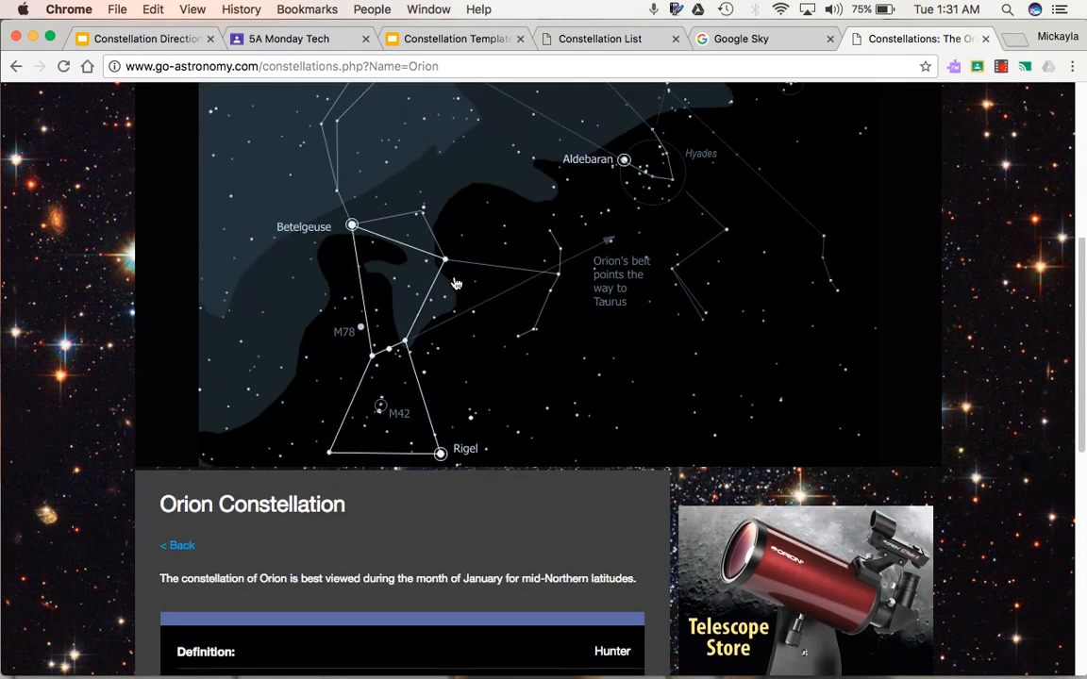
scroll(455, 283, up, 1)
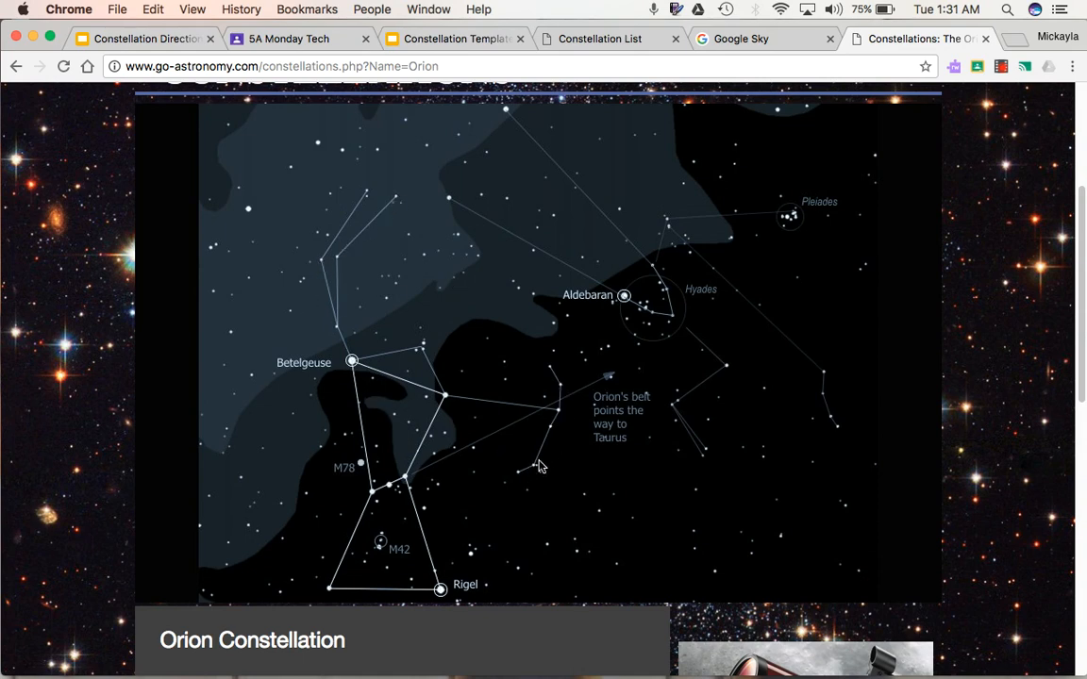
scroll(524, 482, down, 10)
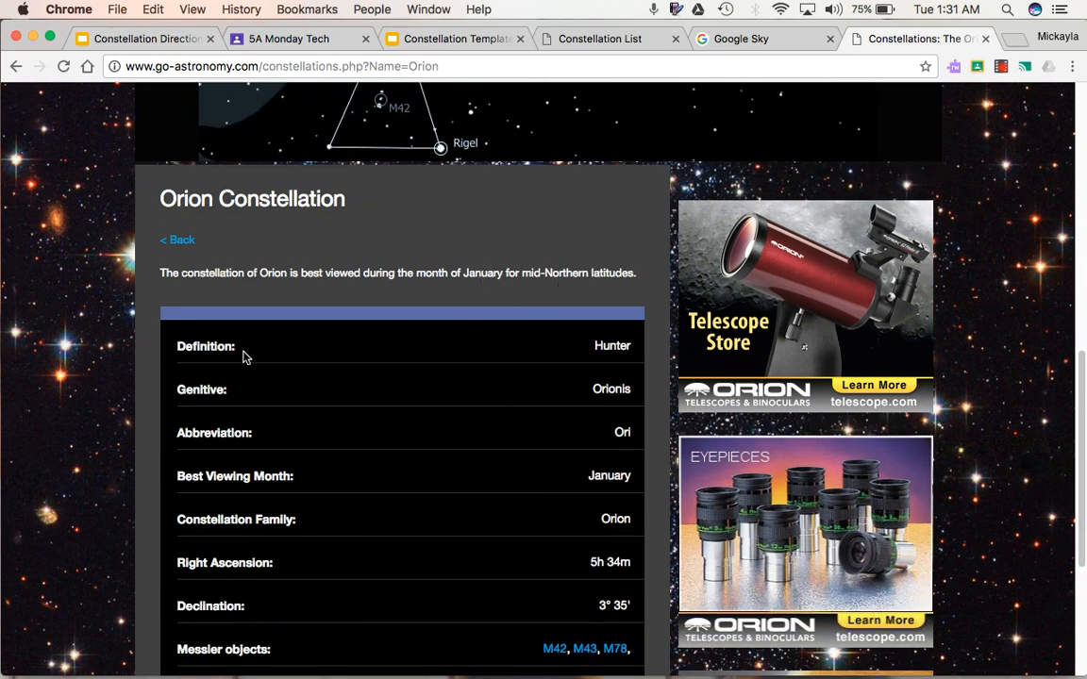
scroll(242, 357, down, 2)
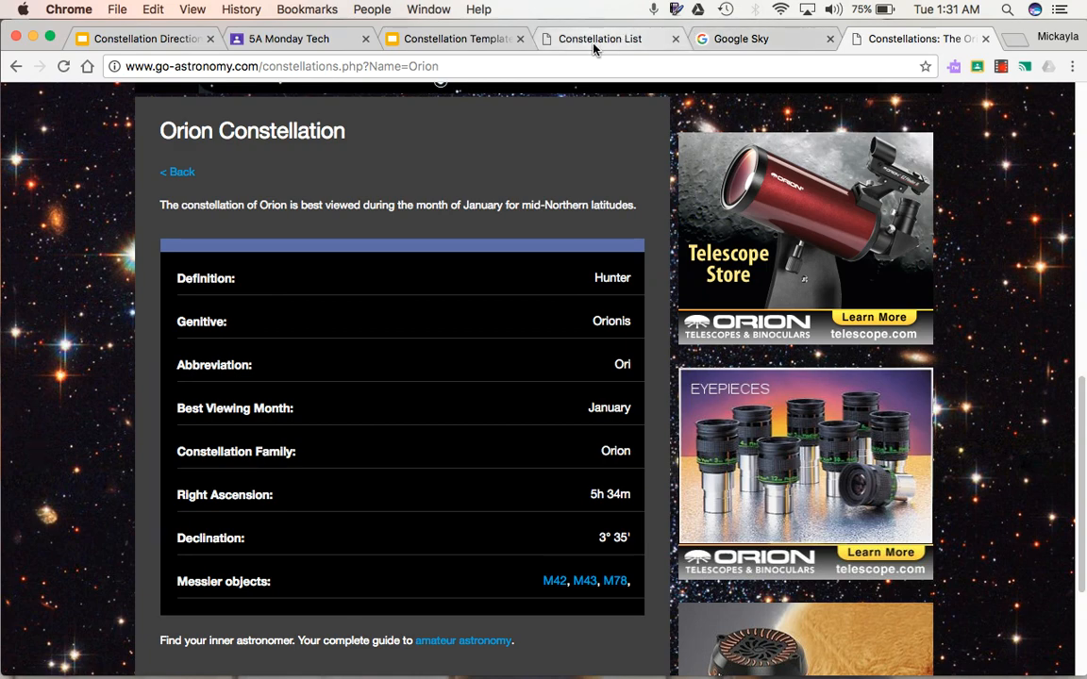
scroll(301, 444, down, 1)
scroll(302, 443, down, 2)
scroll(301, 444, up, 10)
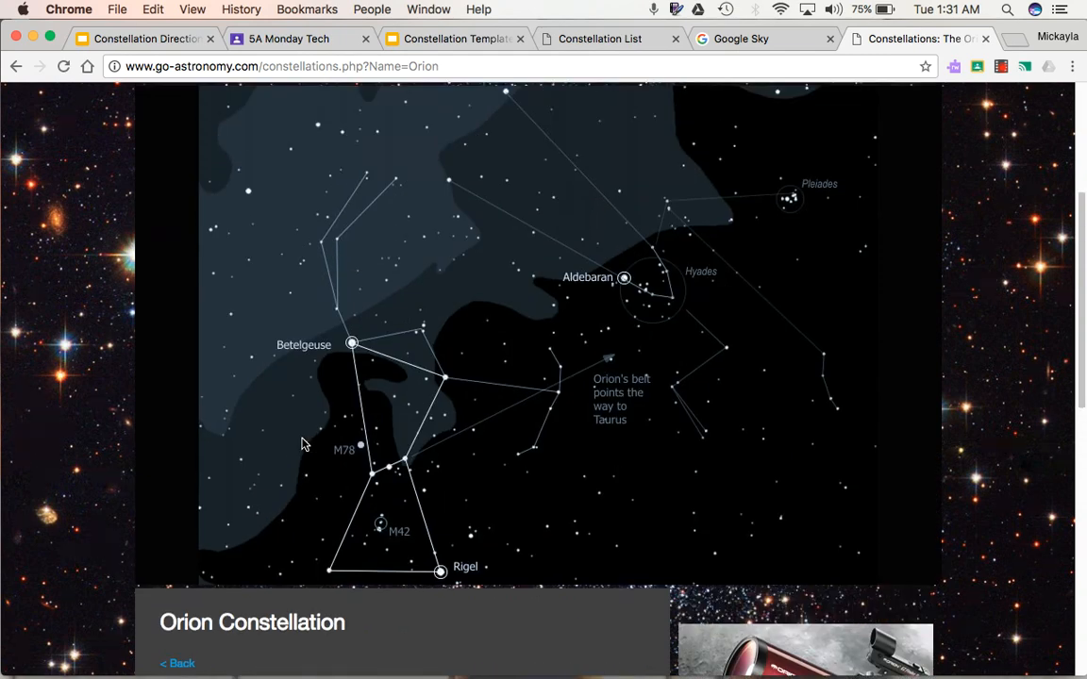
scroll(301, 443, down, 1)
scroll(301, 443, down, 1)
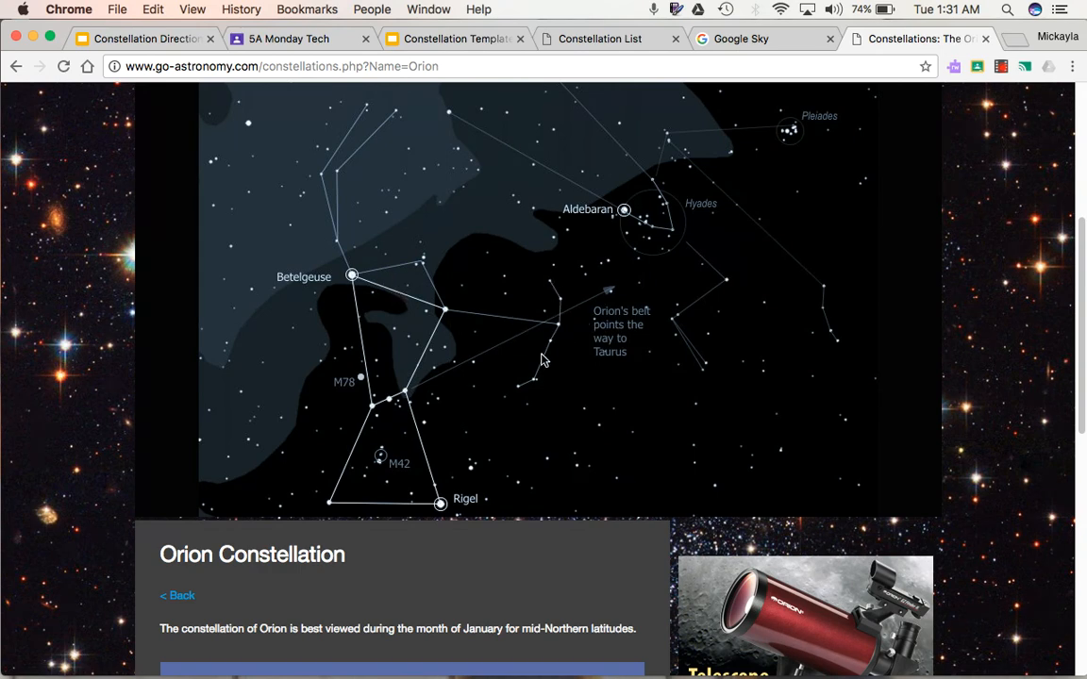
scroll(542, 359, up, 2)
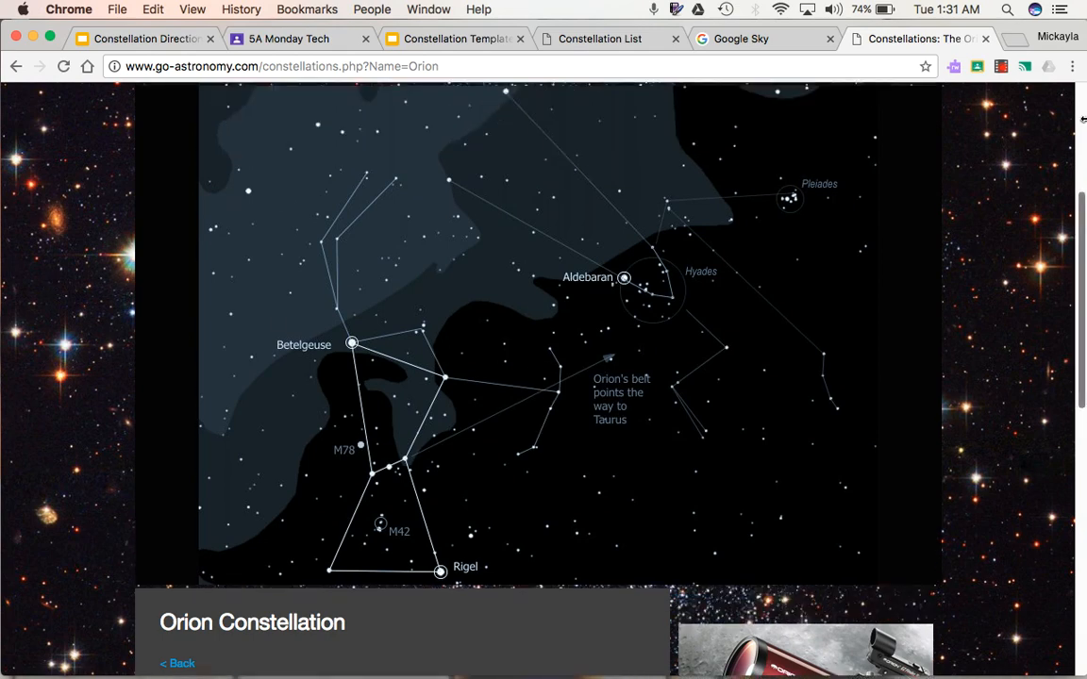
Step: Split the Orion page into its own window and arrange it side by side with the Constellation Template presentation
drag(1083, 125, 505, 108)
drag(373, 38, 978, 39)
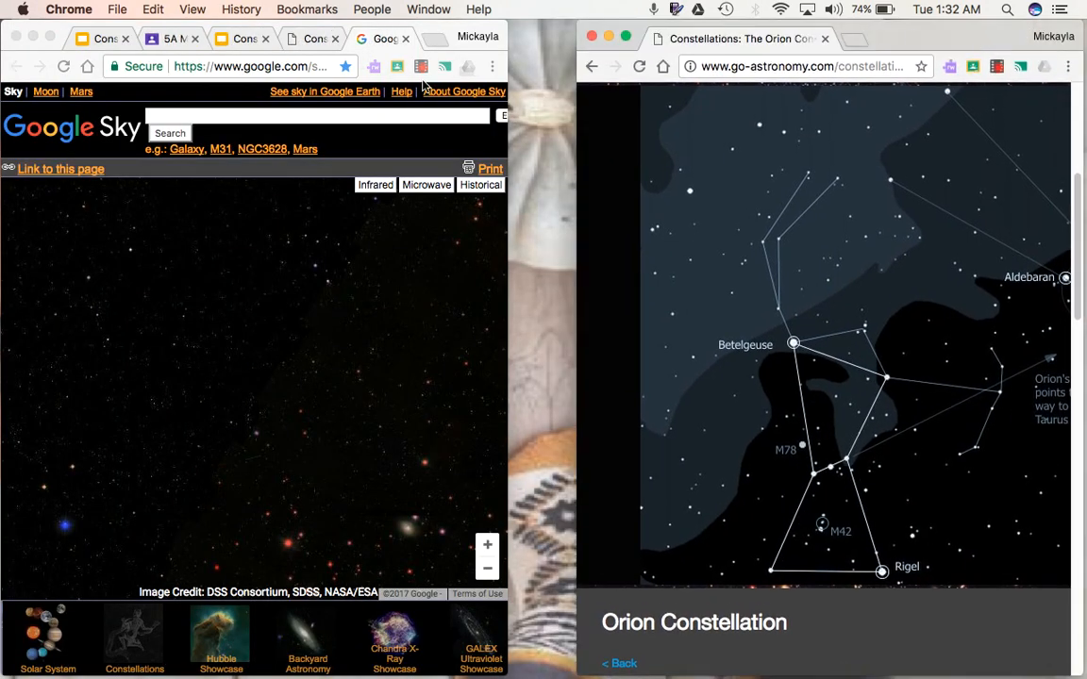
click(217, 39)
drag(506, 208, 576, 208)
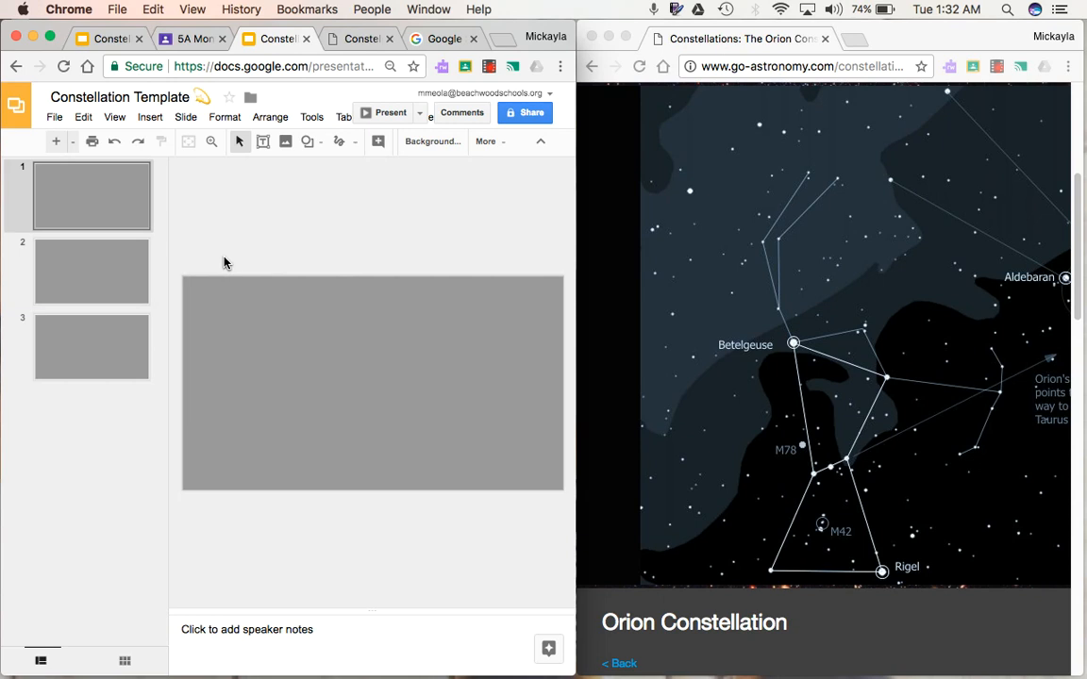
Step: Create a new Google Drawing from the template presentation and name it Orion
click(55, 118)
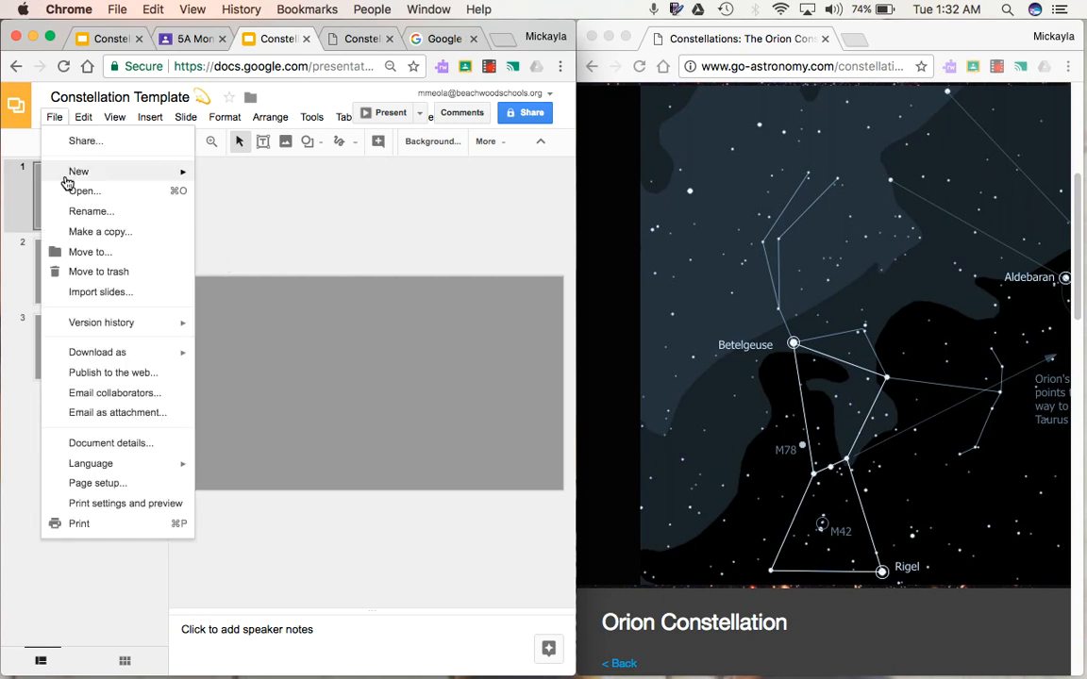
mouse_move(66, 174)
click(254, 266)
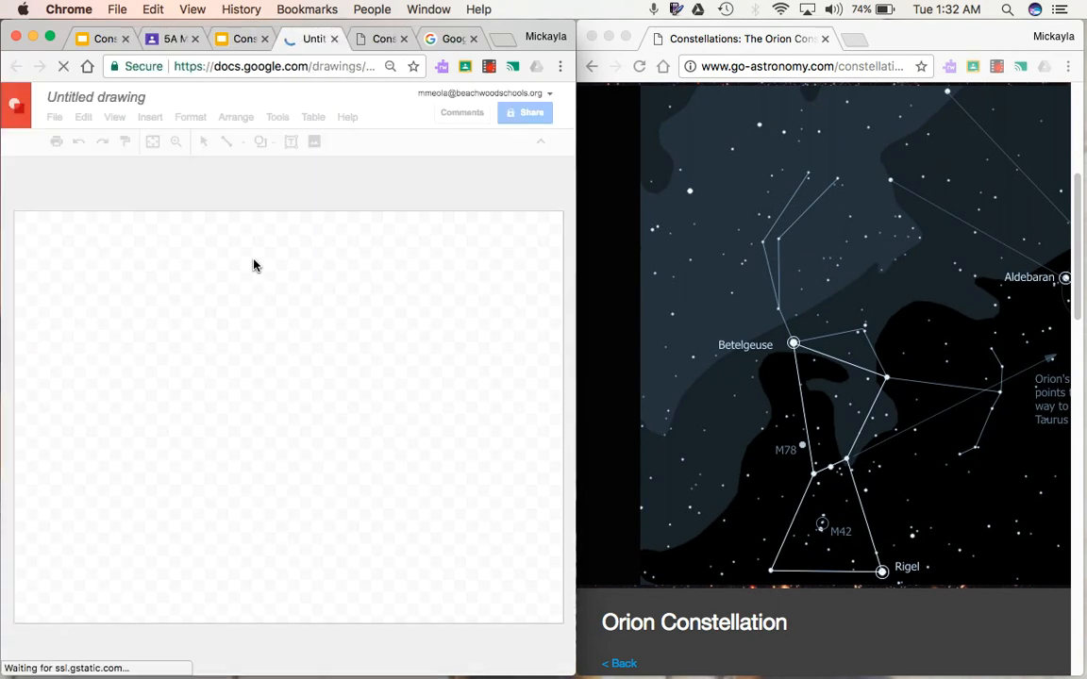
click(117, 100)
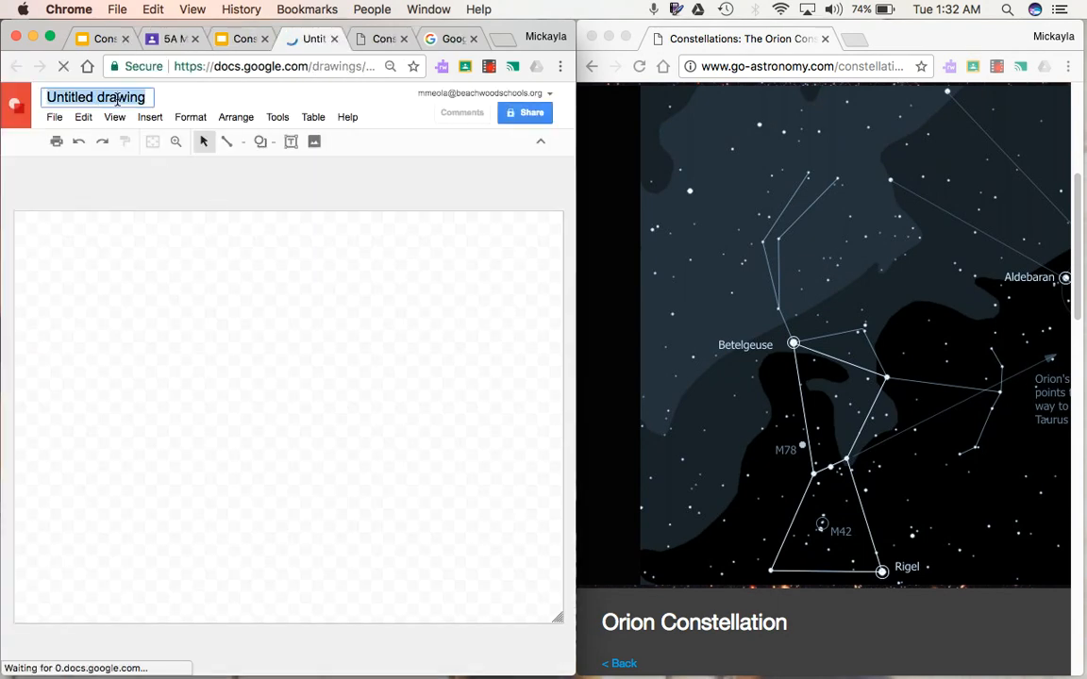
text(Orion)
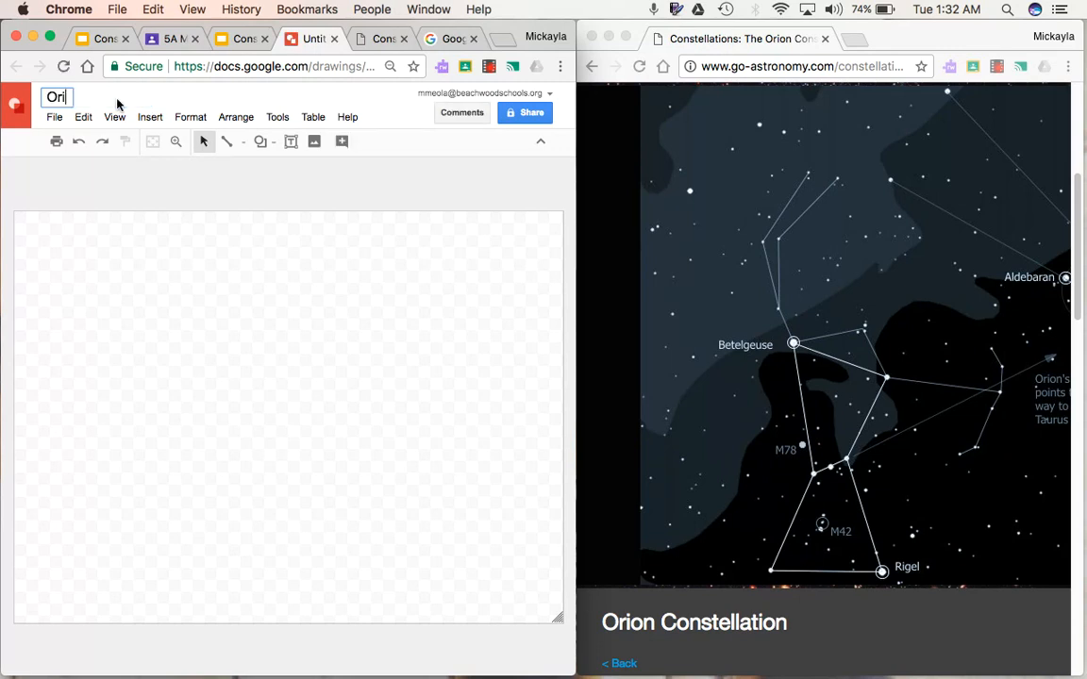
key(Return)
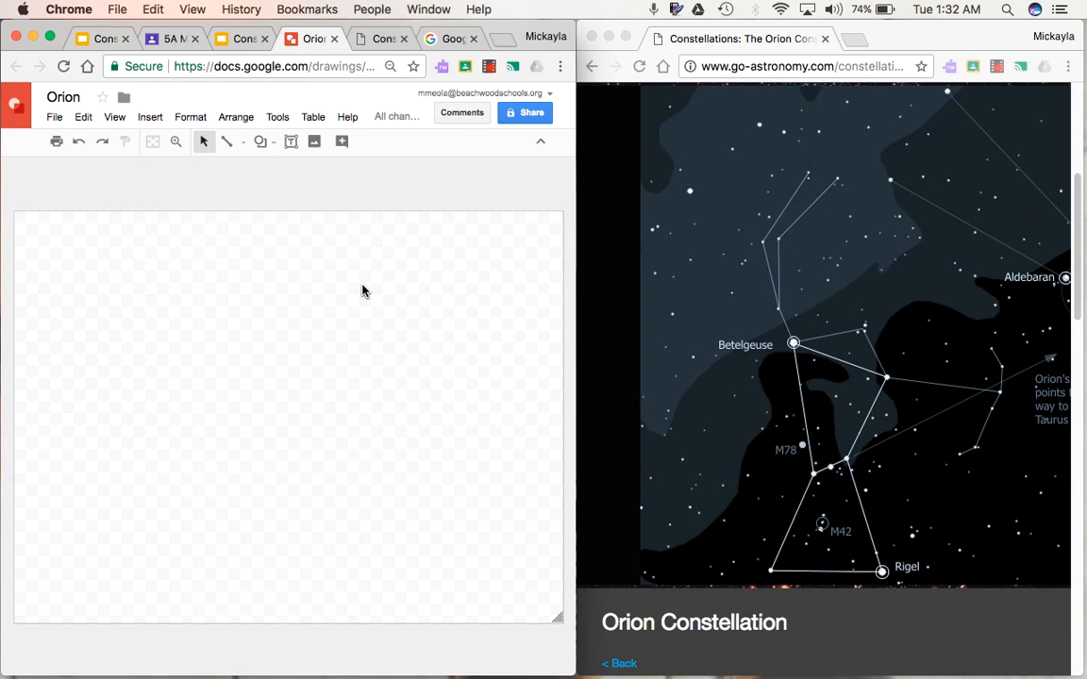
Step: Draw Orion's lower body as a closed four-sided polyline near the canvas's lower left, following the star map
click(243, 148)
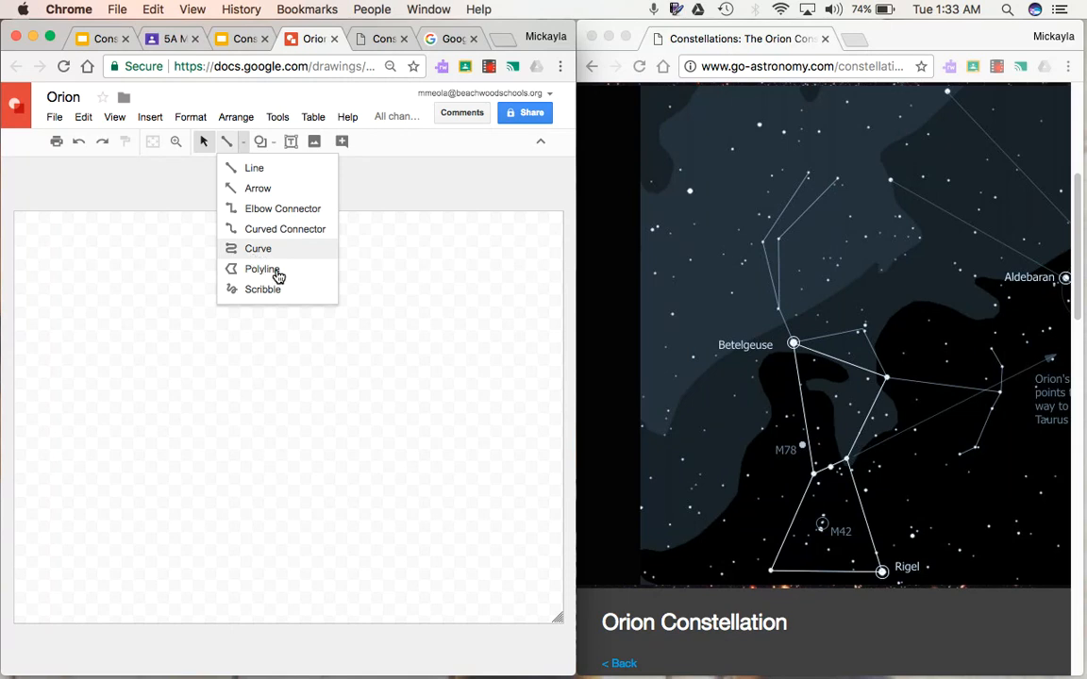
click(278, 273)
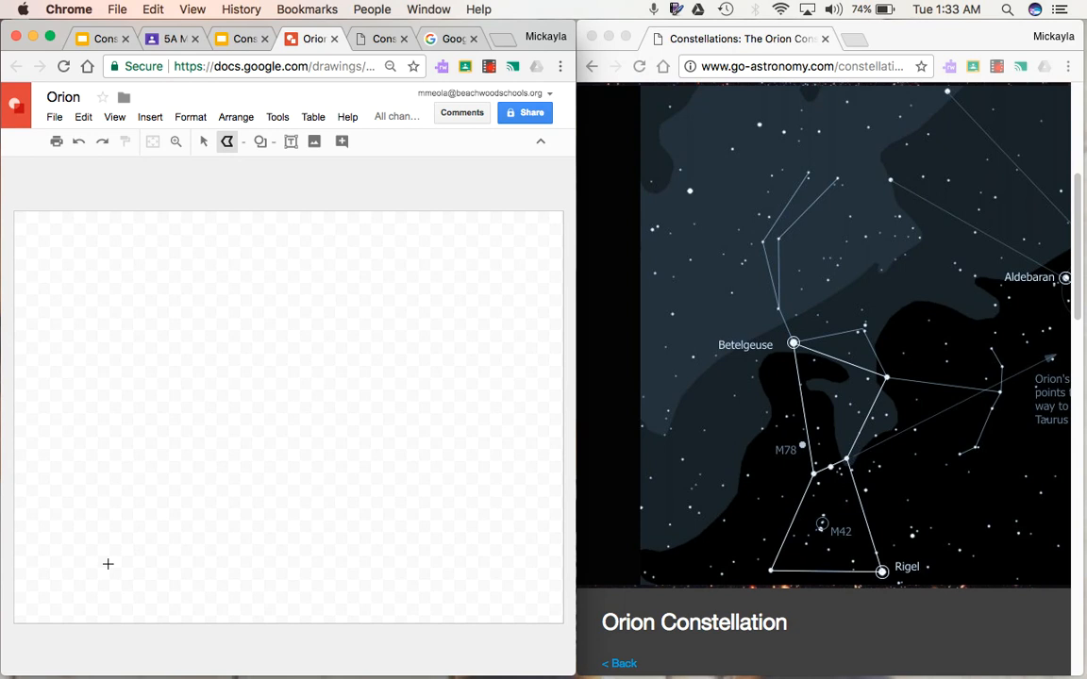
drag(108, 563, 147, 482)
click(147, 482)
click(194, 468)
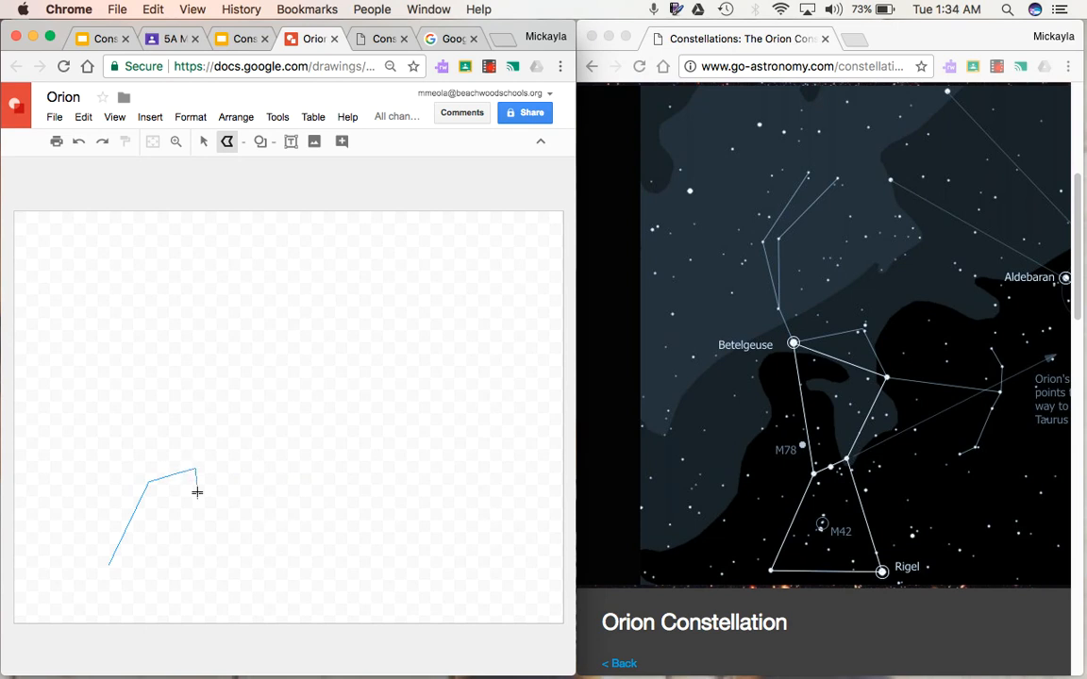
click(214, 569)
click(108, 564)
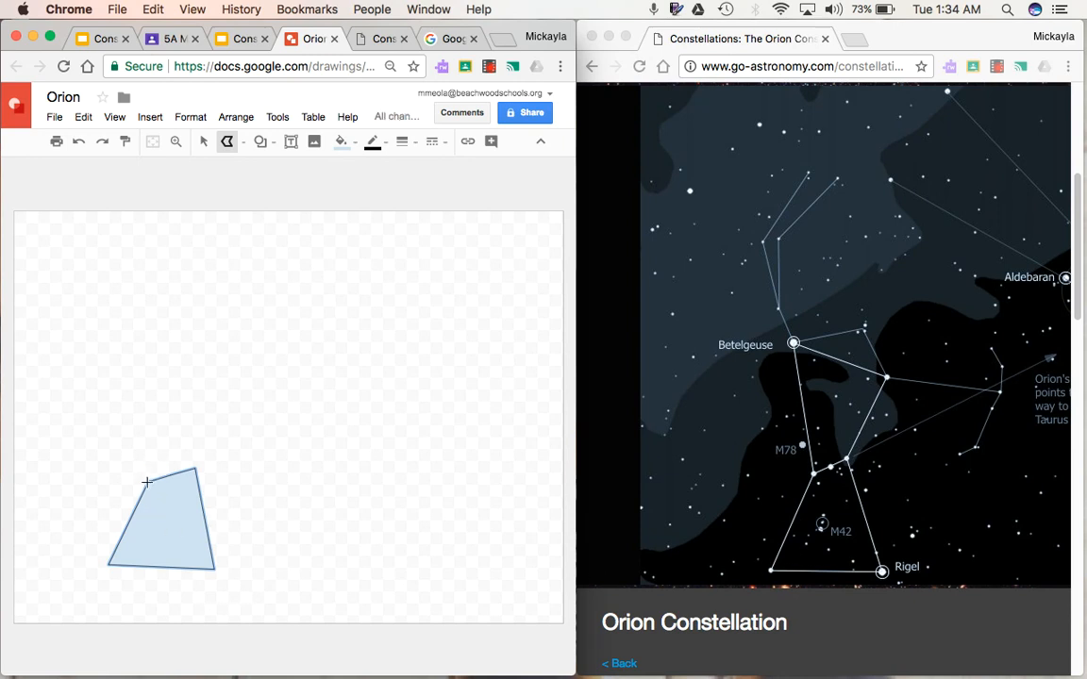
Step: Draw Orion's upper body as a polyline from one belt corner through both shoulders to the other belt corner
click(147, 482)
click(137, 389)
click(207, 398)
click(195, 466)
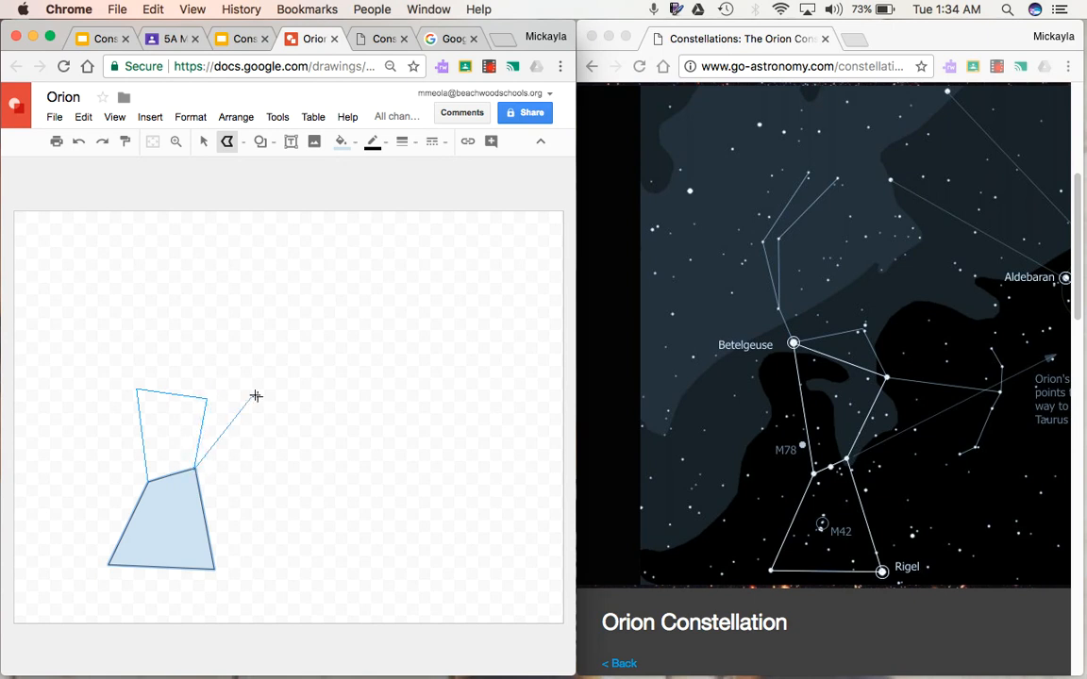
click(192, 468)
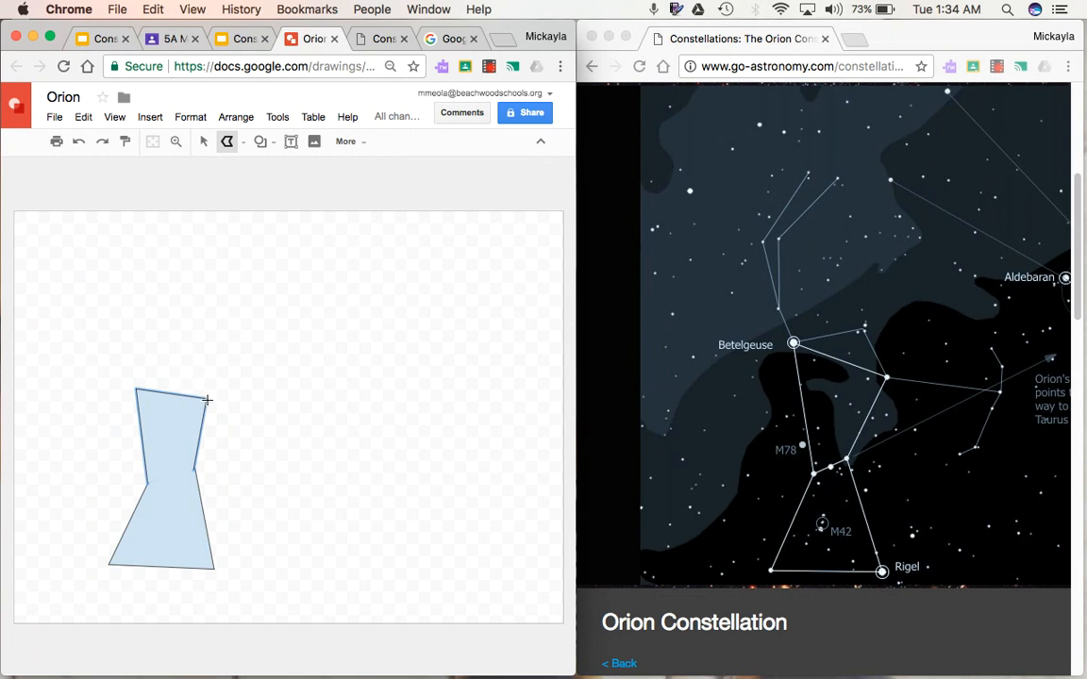
Step: Draw a polyline from Orion's right-hand shoulder out to the bow and up along the bow's upper half
click(205, 399)
click(336, 407)
click(339, 383)
double_click(332, 364)
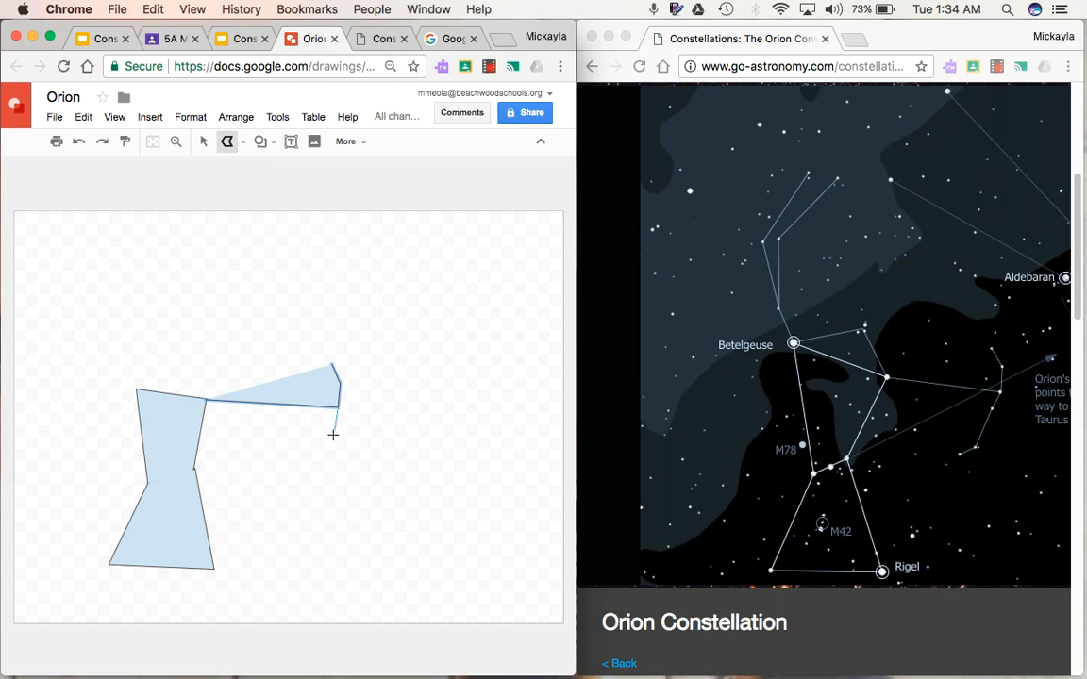
Step: Draw the bow's lower half as a polyline, and Orion's head as a polyline peaking between both shoulders
mouse_move(332, 434)
mouse_down()
mouse_move(326, 464)
mouse_move(303, 482)
mouse_up()
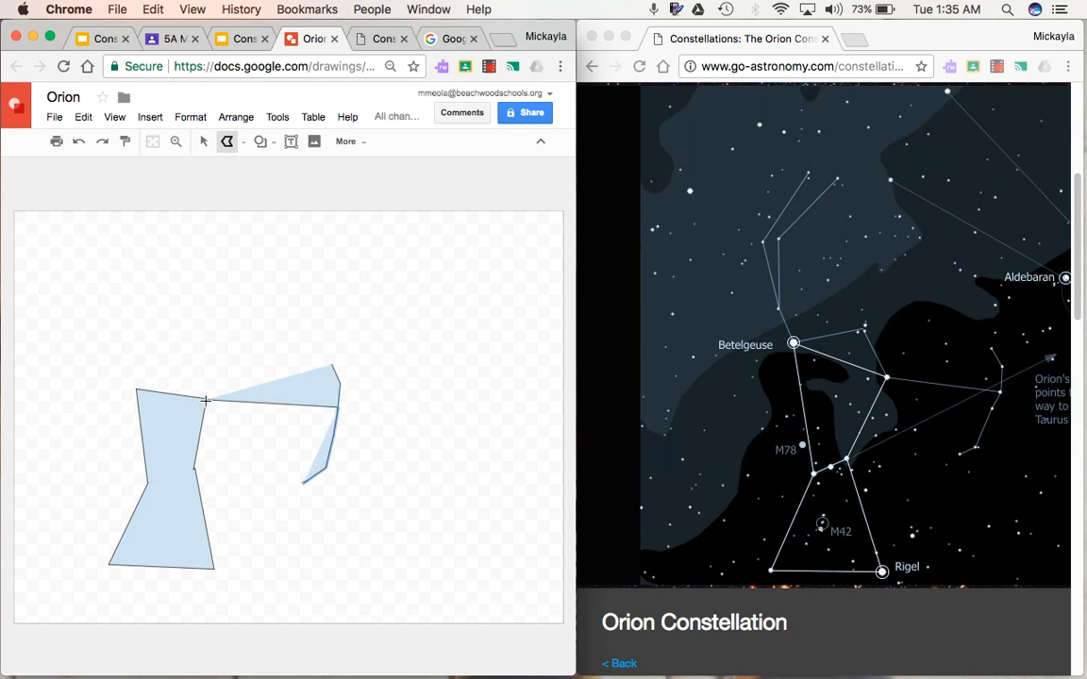
mouse_move(206, 400)
mouse_down()
mouse_move(199, 358)
mouse_move(189, 356)
mouse_move(135, 389)
mouse_up()
drag(137, 386, 137, 386)
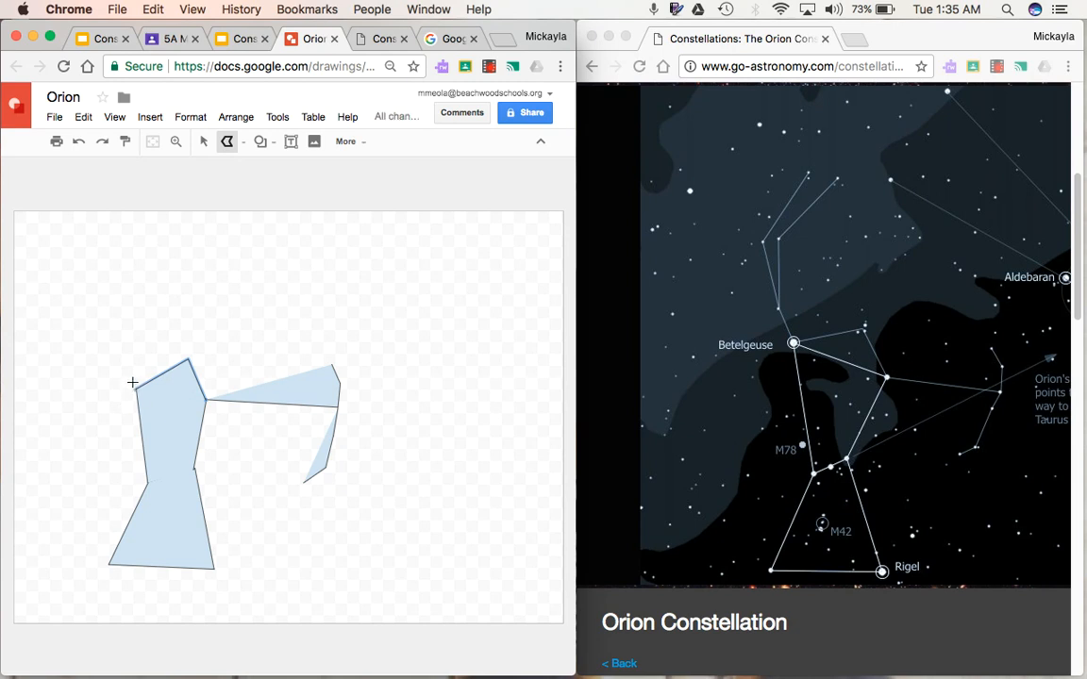
Step: Draw Orion's raised arm as two bent polylines extending upward from the left-hand shoulder, following the star map
click(136, 388)
click(125, 361)
click(133, 311)
double_click(179, 279)
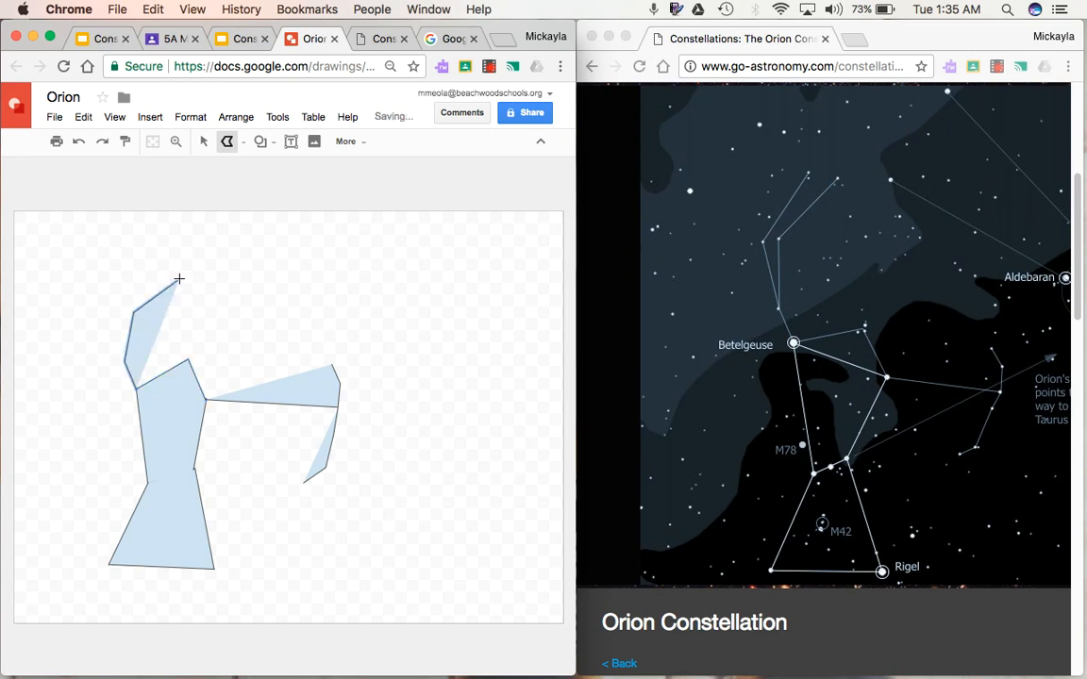
click(123, 362)
click(114, 314)
double_click(141, 266)
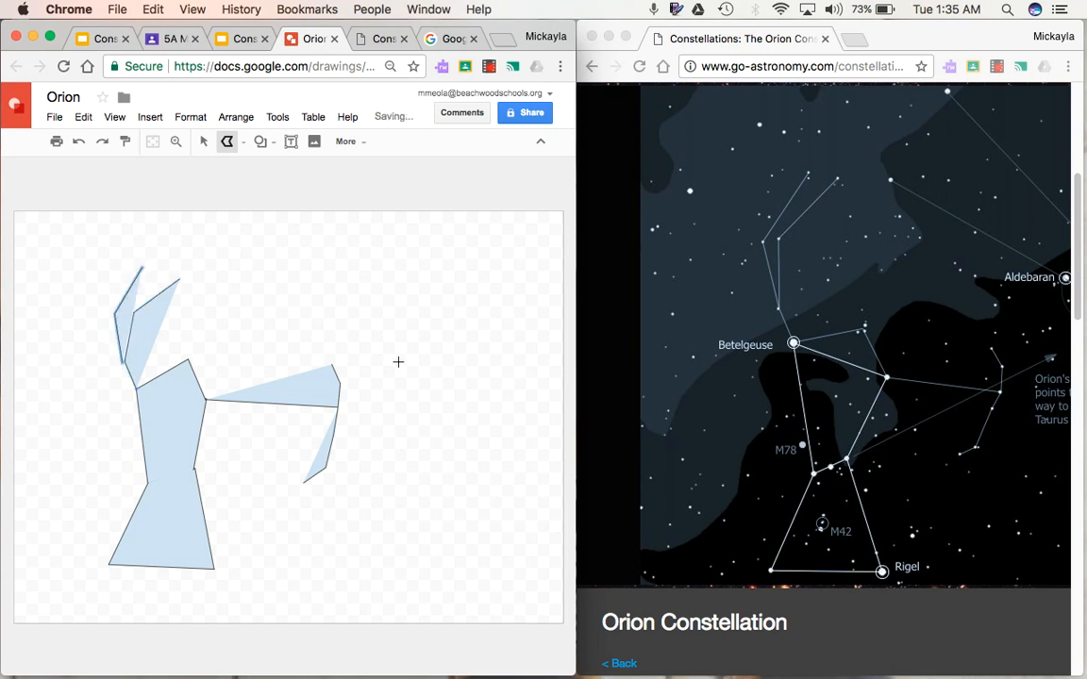
Step: Draw one straight polyline joining Orion's two shoulders and another joining the two belt corners
click(138, 388)
click(206, 400)
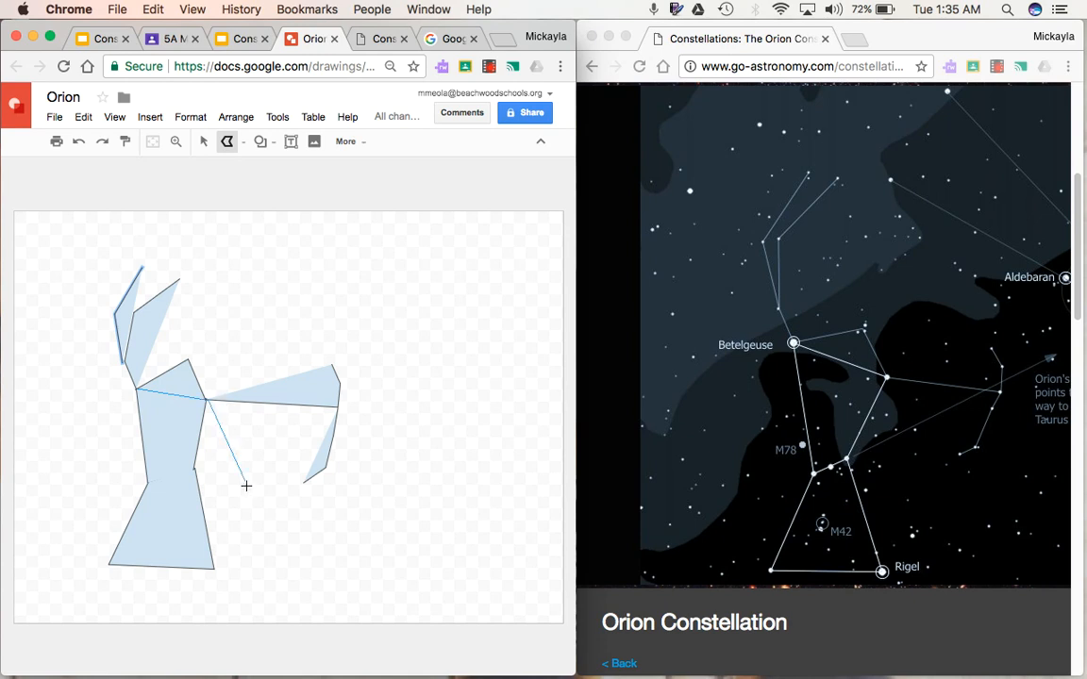
double_click(206, 400)
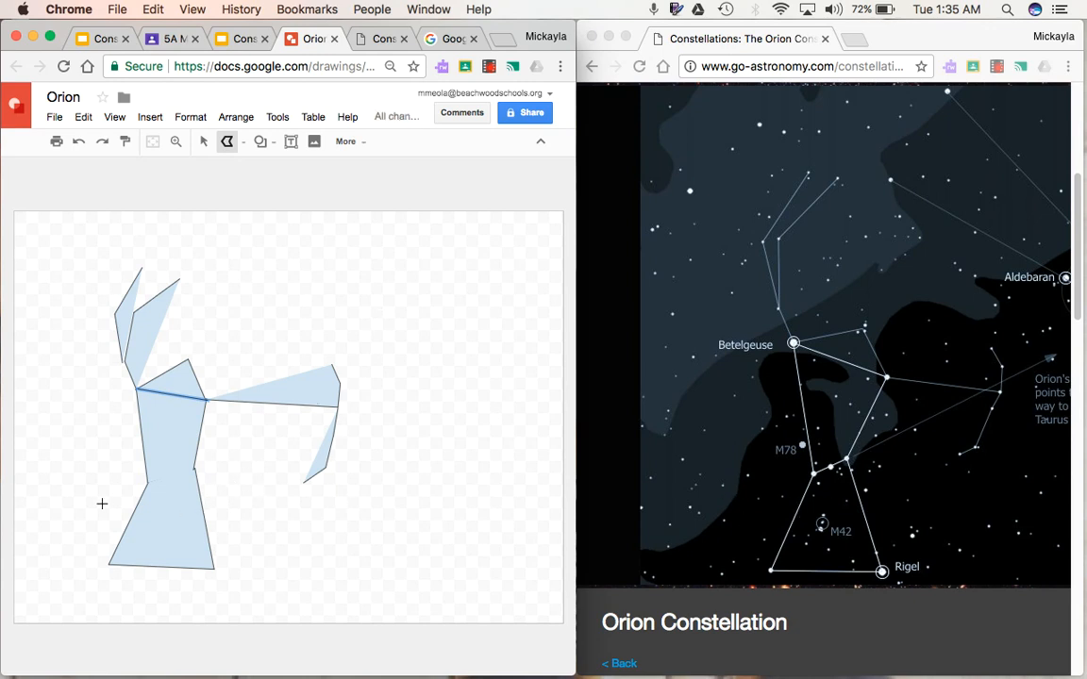
click(148, 481)
click(193, 468)
double_click(196, 469)
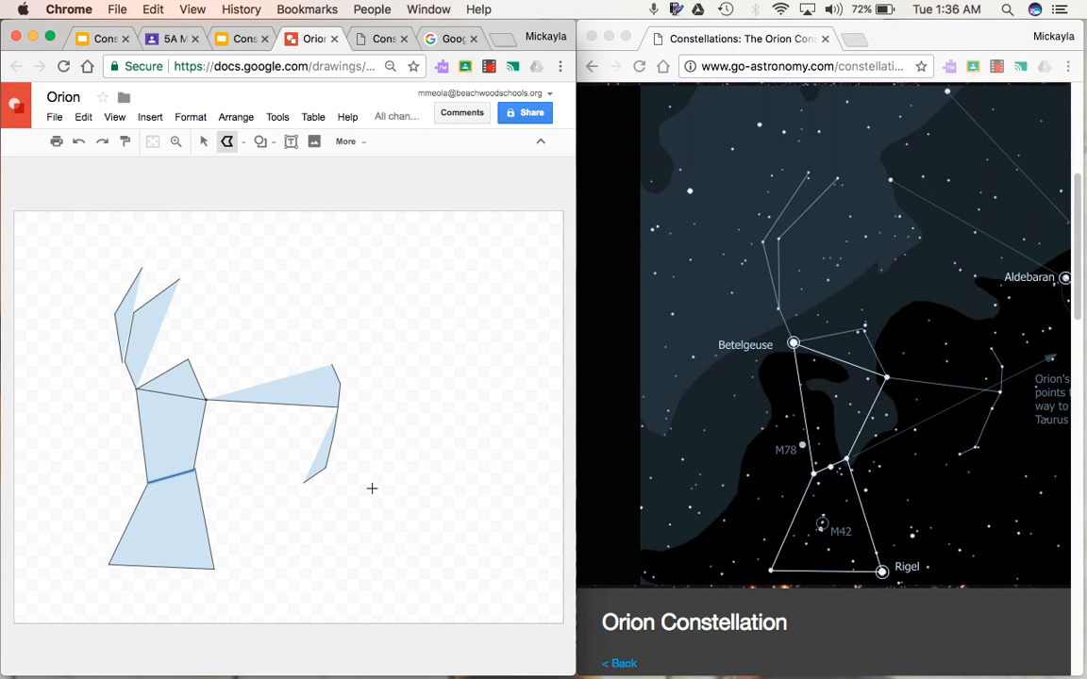
Step: Make the fill of all the Orion polylines transparent
click(206, 148)
click(479, 456)
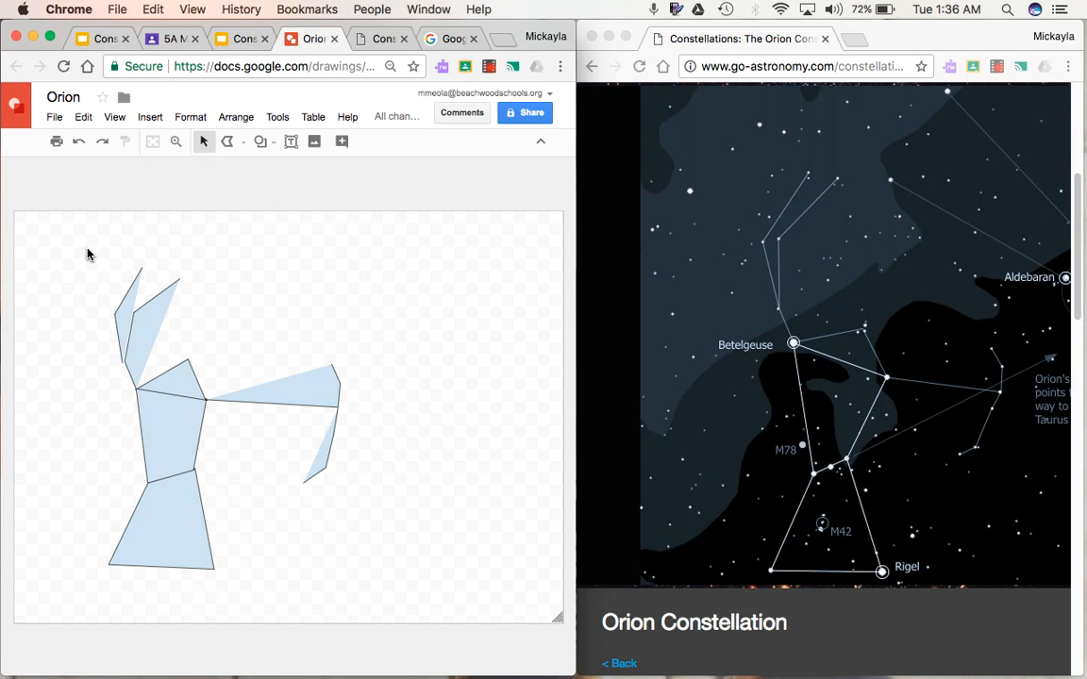
mouse_move(88, 250)
mouse_down()
mouse_move(182, 296)
mouse_move(245, 449)
mouse_move(365, 538)
mouse_move(367, 588)
mouse_up()
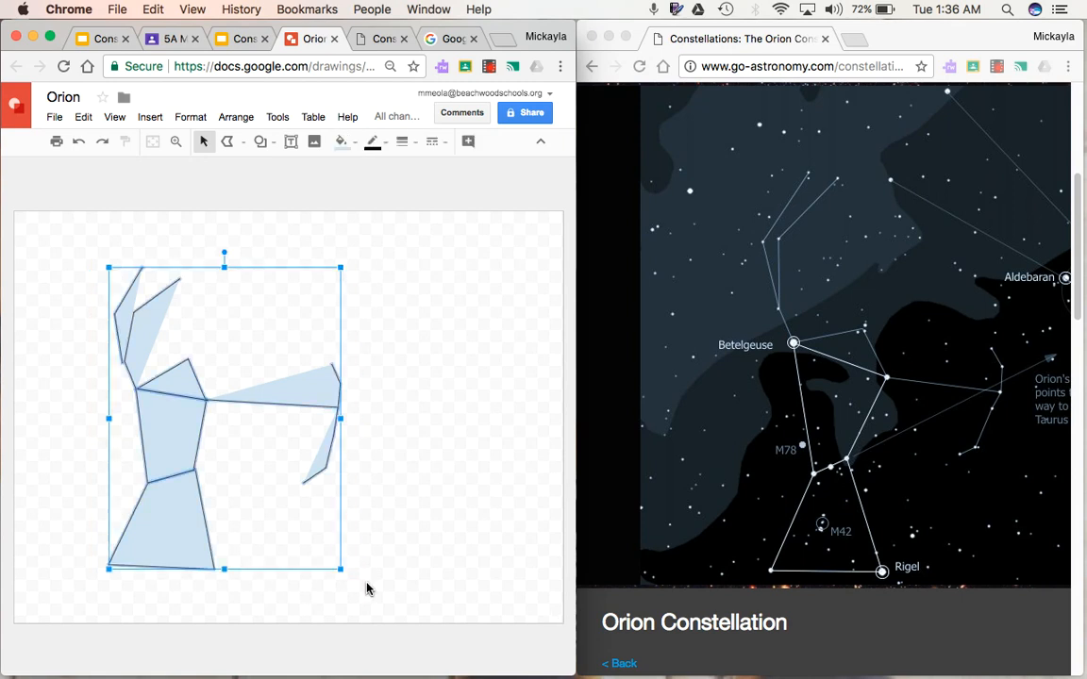
click(354, 151)
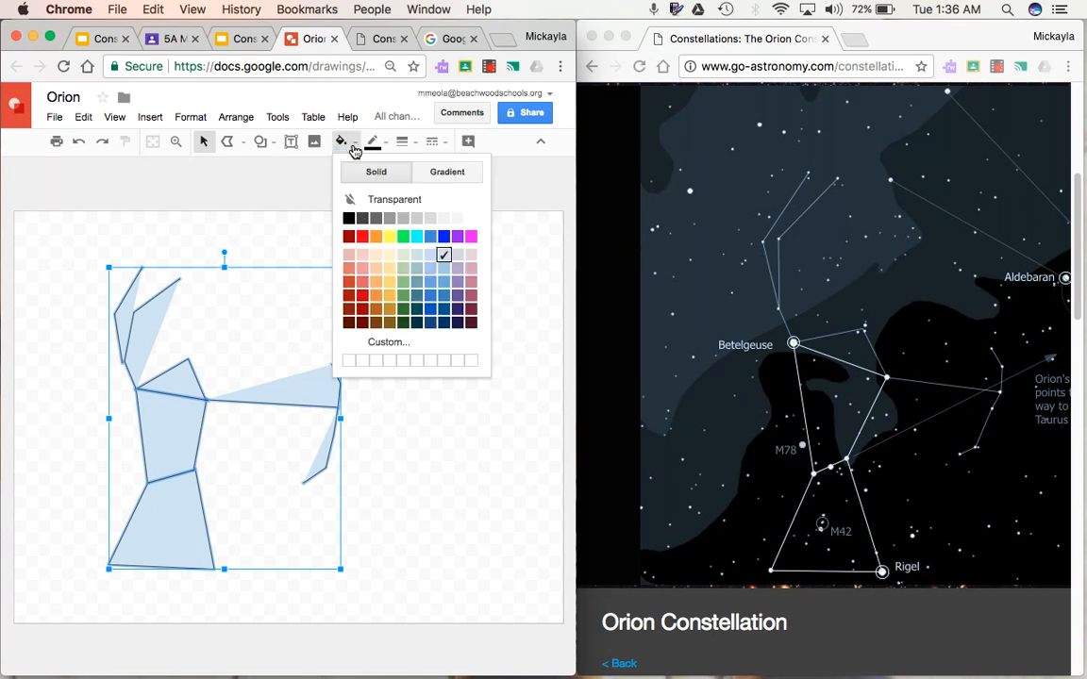
click(367, 202)
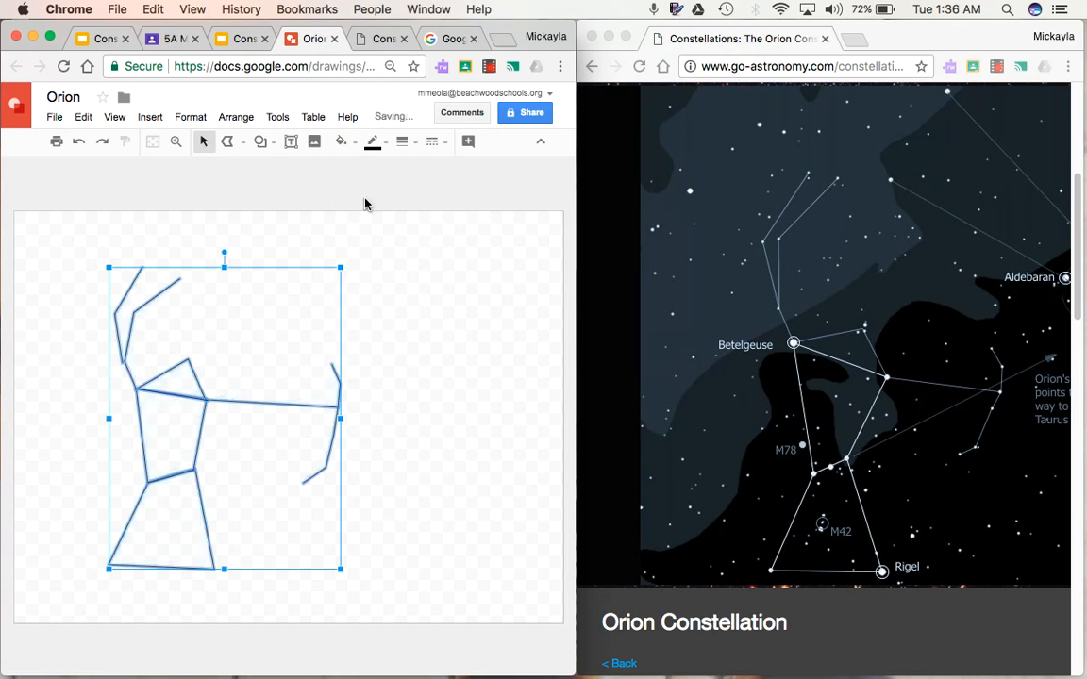
click(422, 289)
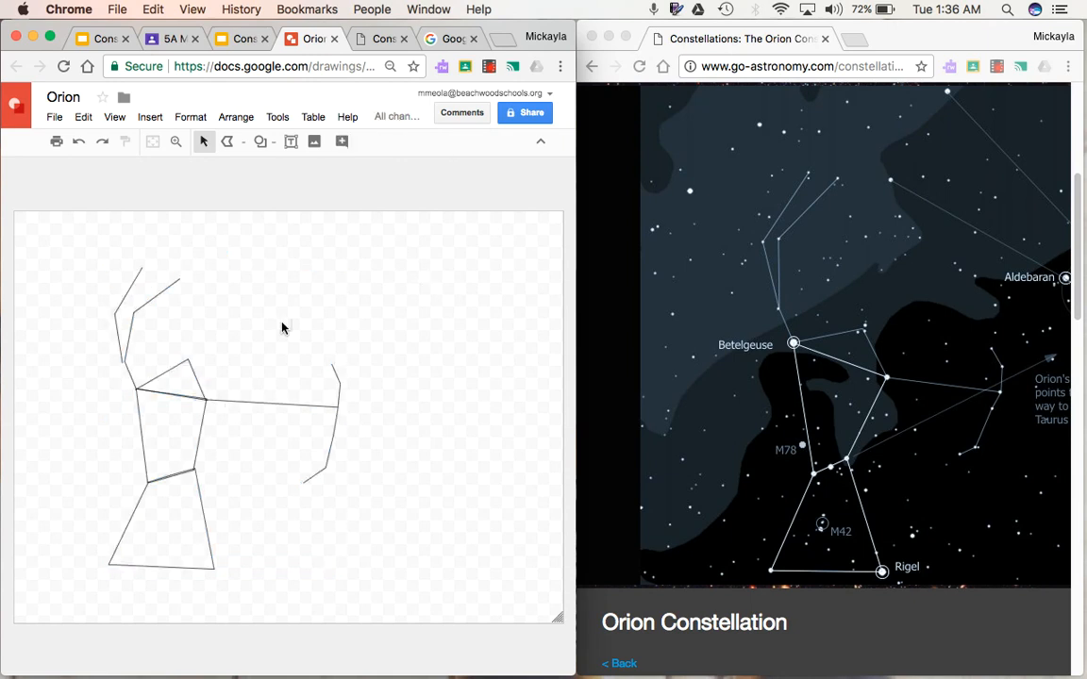
Step: Give all the Orion polylines a pale yellow line colour and a line weight of 3px
mouse_move(94, 255)
mouse_down()
mouse_move(163, 544)
mouse_move(371, 565)
mouse_move(373, 586)
mouse_up()
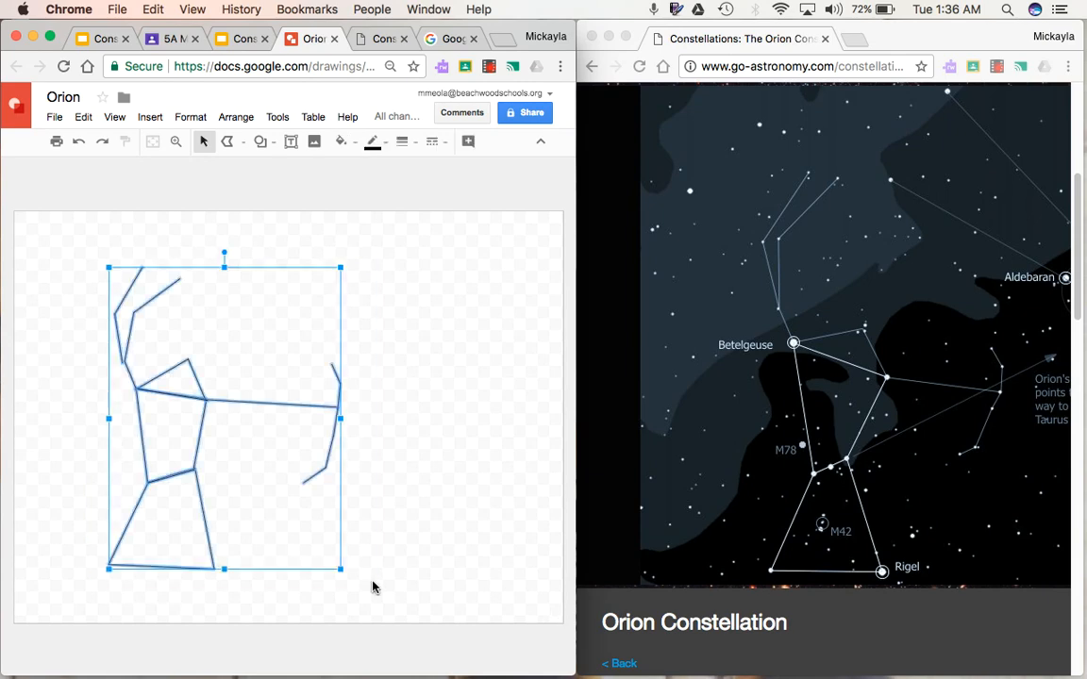
click(382, 146)
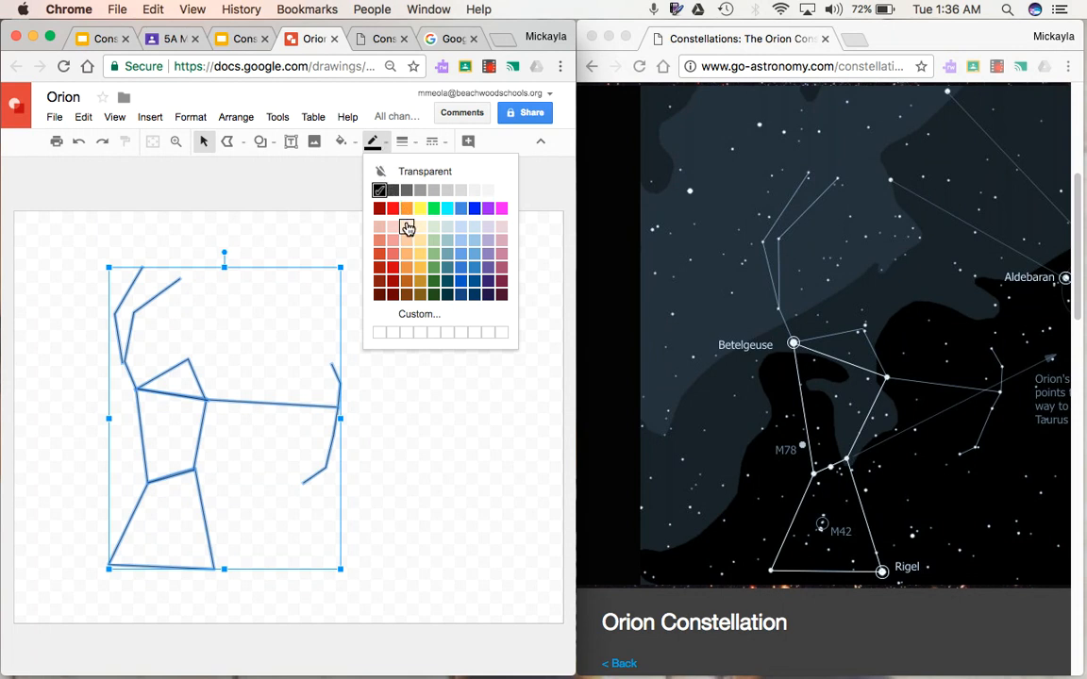
click(421, 229)
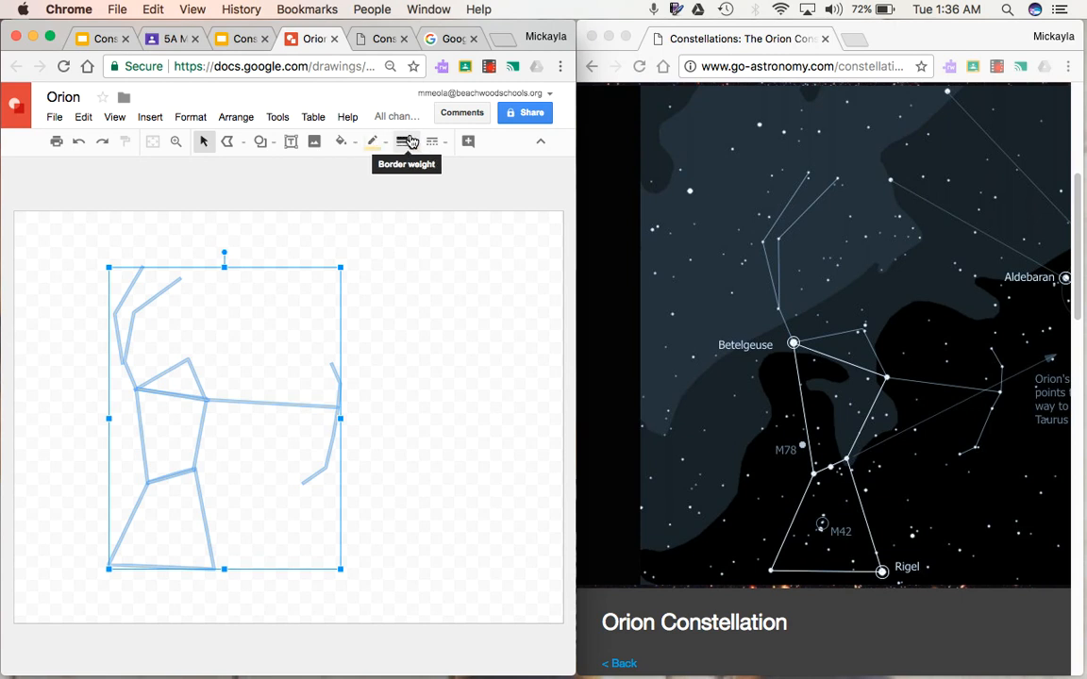
click(408, 142)
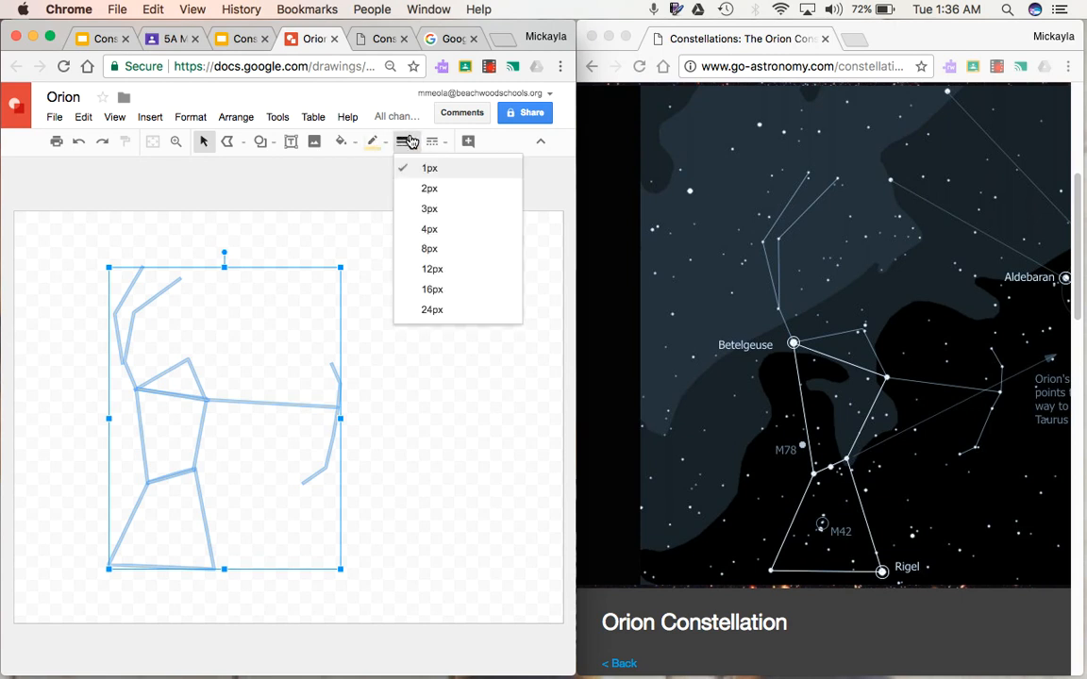
click(433, 210)
click(460, 404)
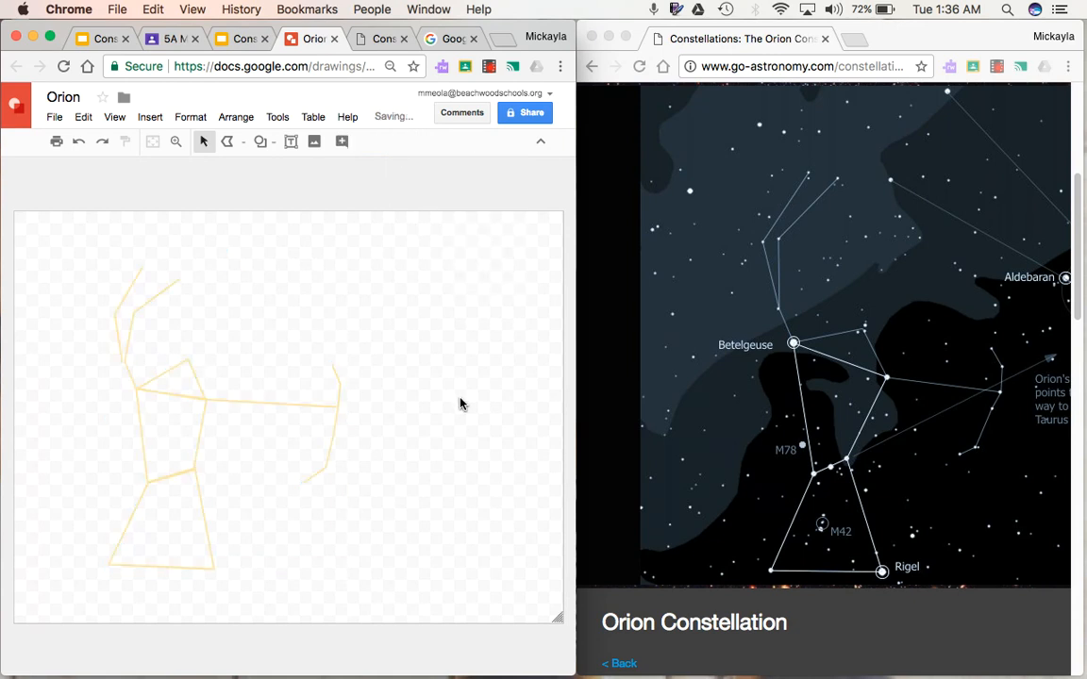
Step: Increase the line weight of all the Orion polylines to 4px
drag(107, 238, 395, 517)
click(373, 142)
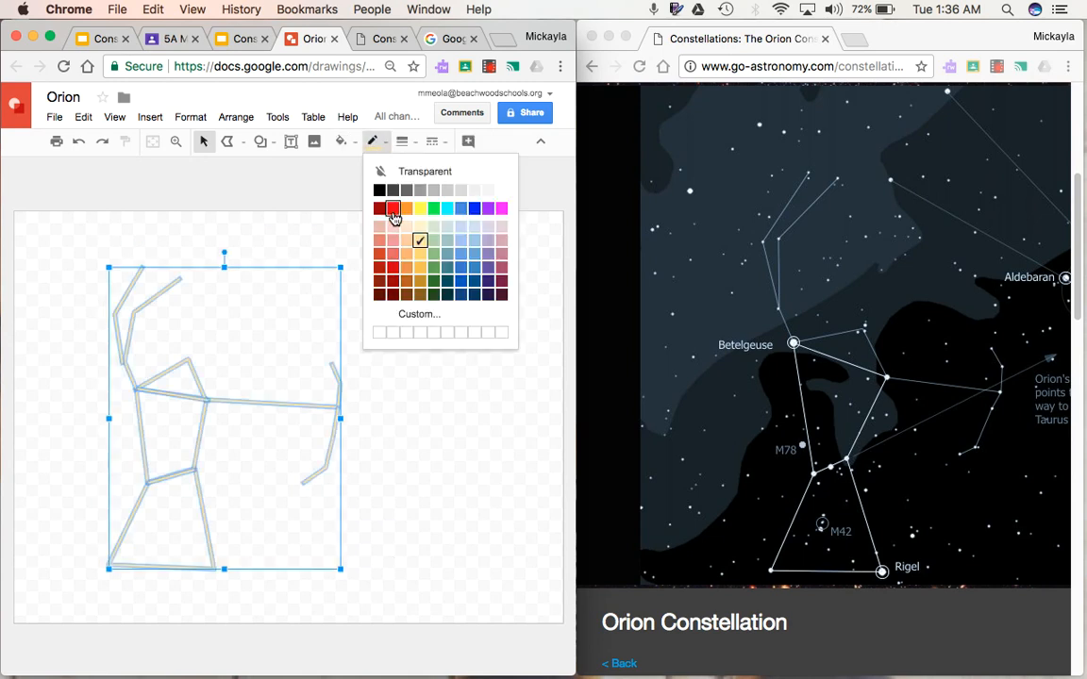
click(402, 141)
click(421, 227)
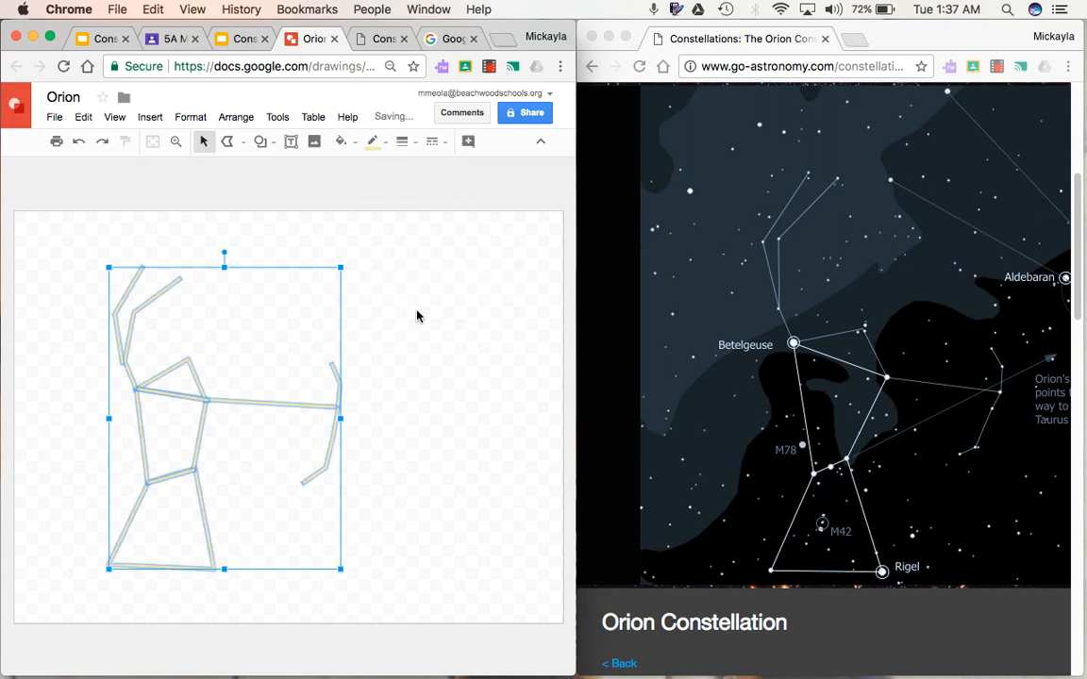
click(425, 347)
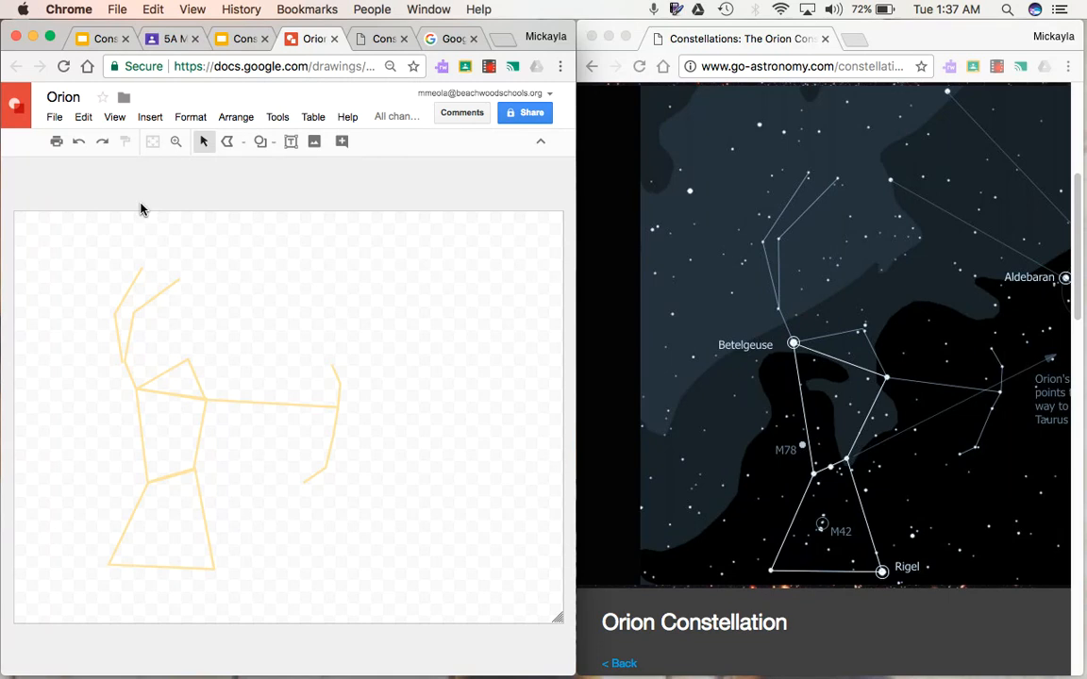
Step: Download the Orion drawing as a PNG image
click(55, 117)
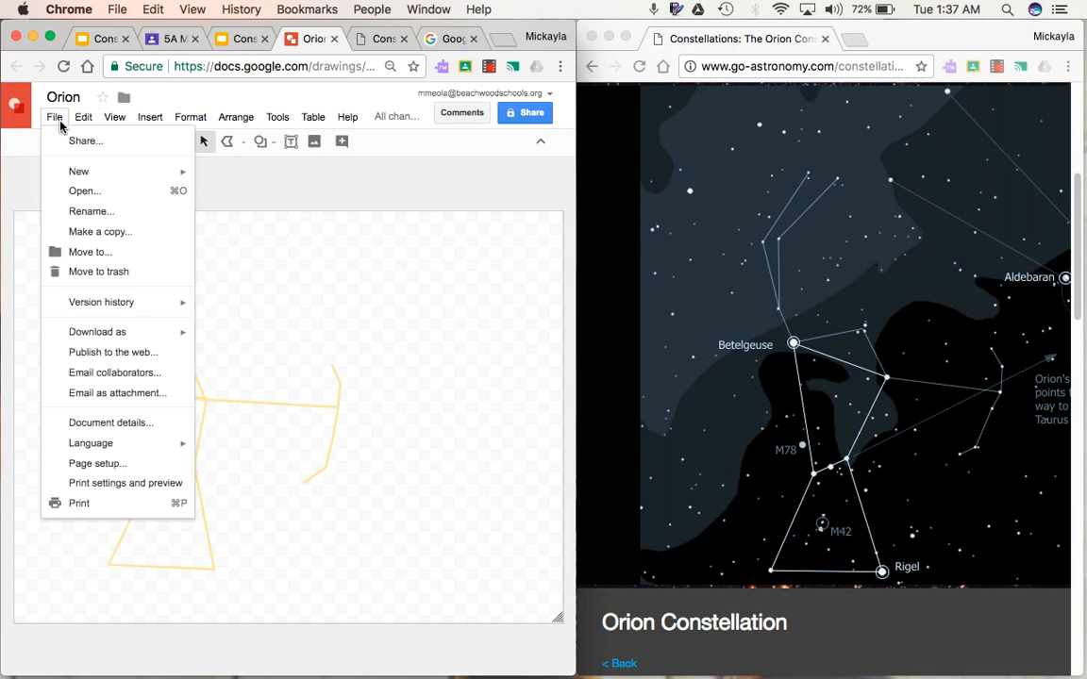
mouse_move(89, 332)
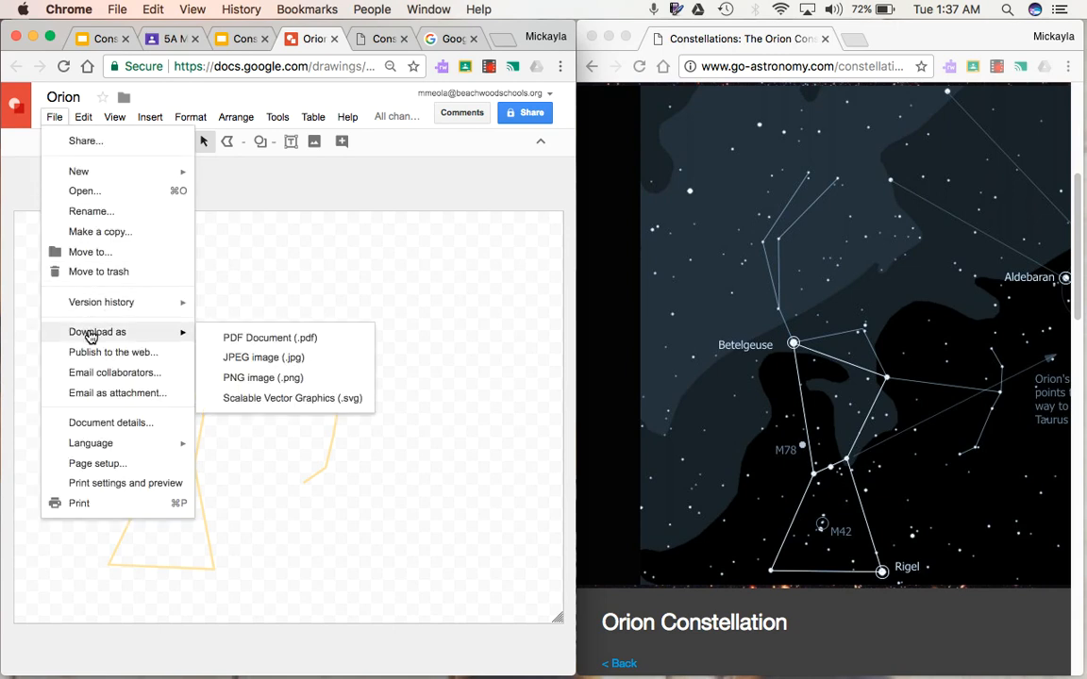
click(251, 379)
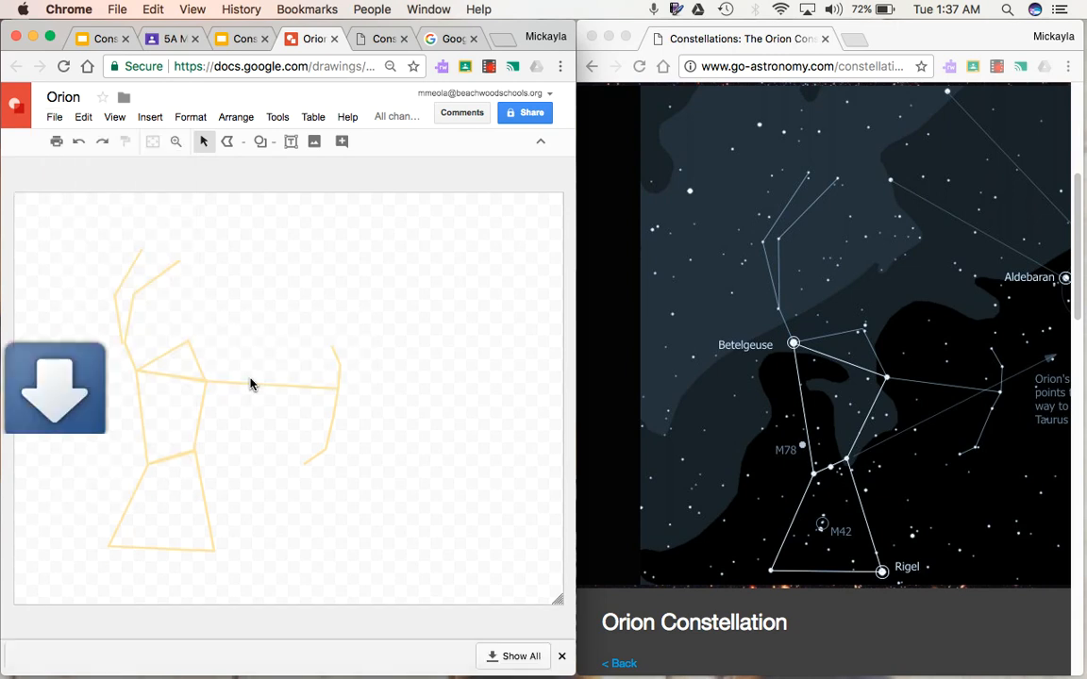
Step: Switch to the Constellation Template presentation and insert the downloaded Orion.png image on slide 1
click(237, 42)
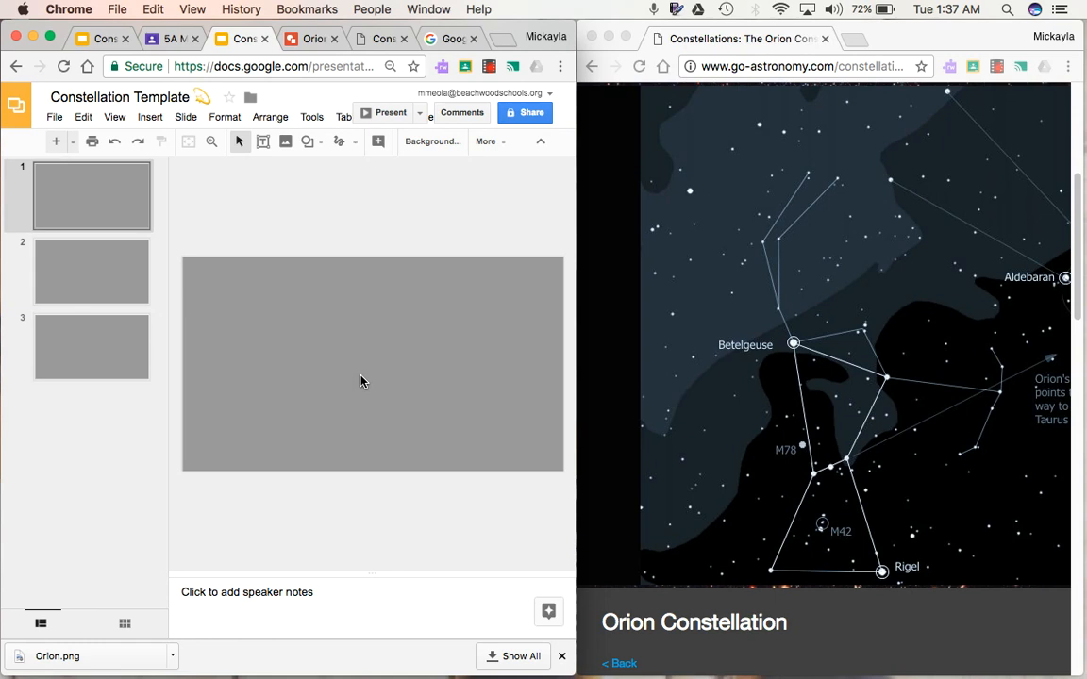
click(288, 143)
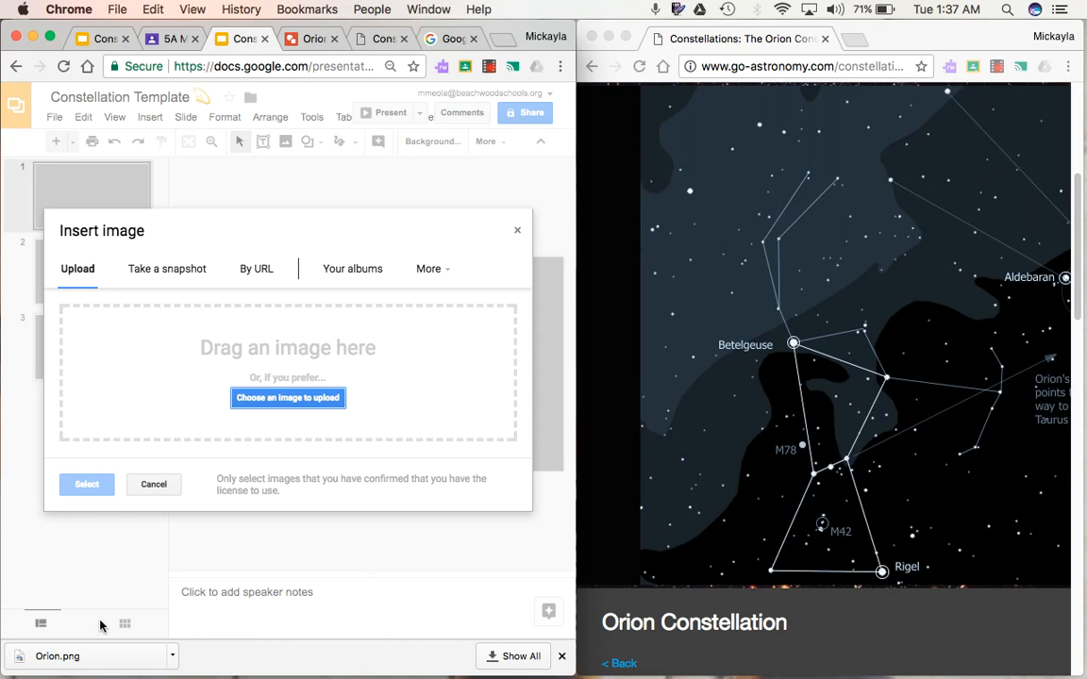
drag(79, 668, 196, 392)
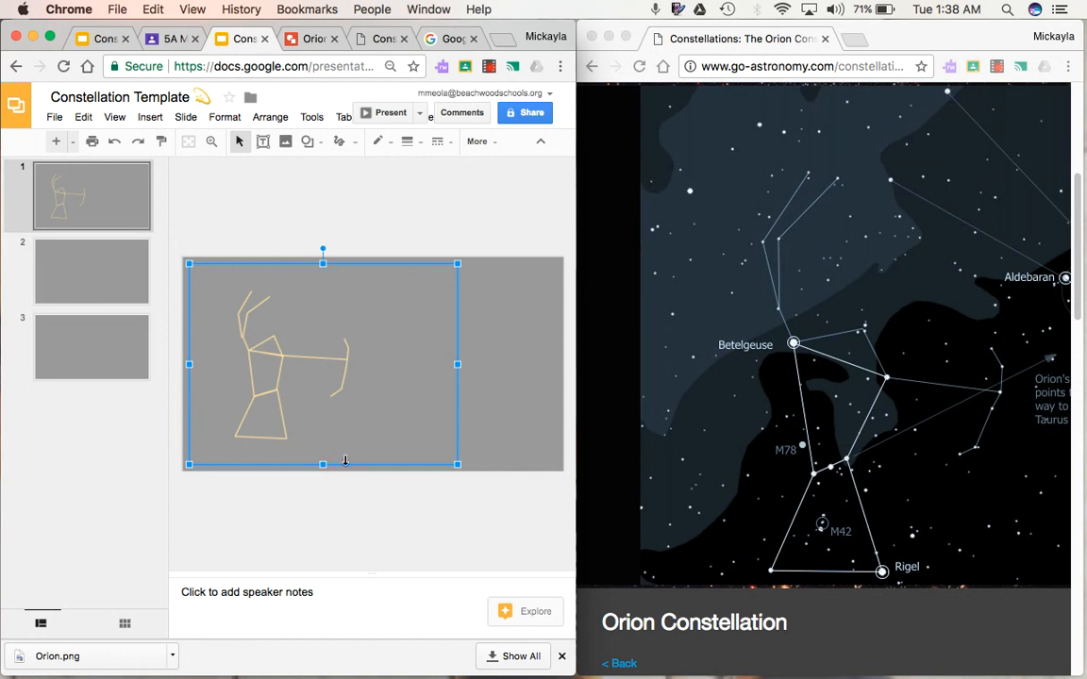
Step: Try cropping the Orion image on slide 1, and shift it slightly toward the slide's upper-left corner
double_click(377, 324)
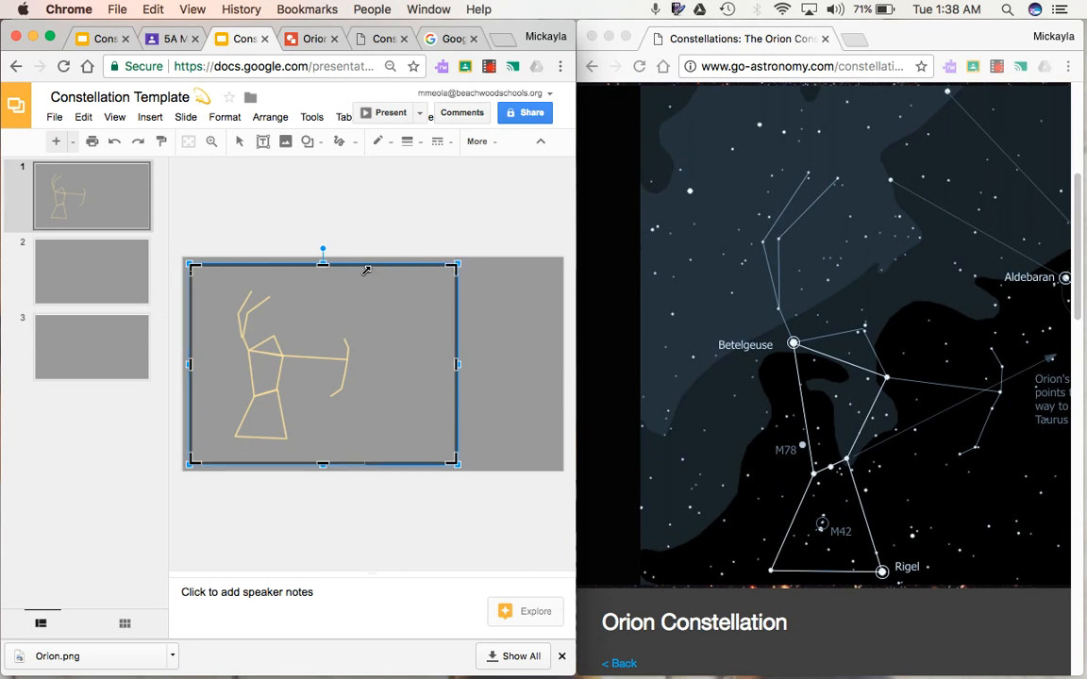
drag(366, 270, 365, 275)
key(Return)
drag(317, 386, 311, 382)
click(343, 509)
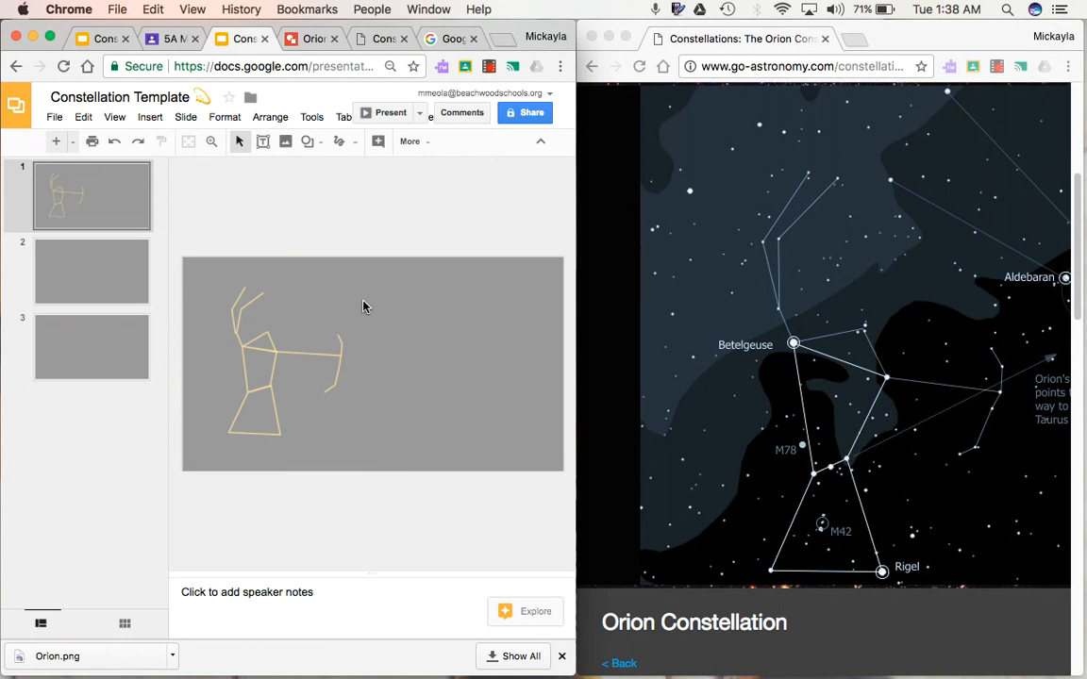
Step: Add a large, roughly square text box beside the constellation on slide 1 and enter Orion in it
click(263, 143)
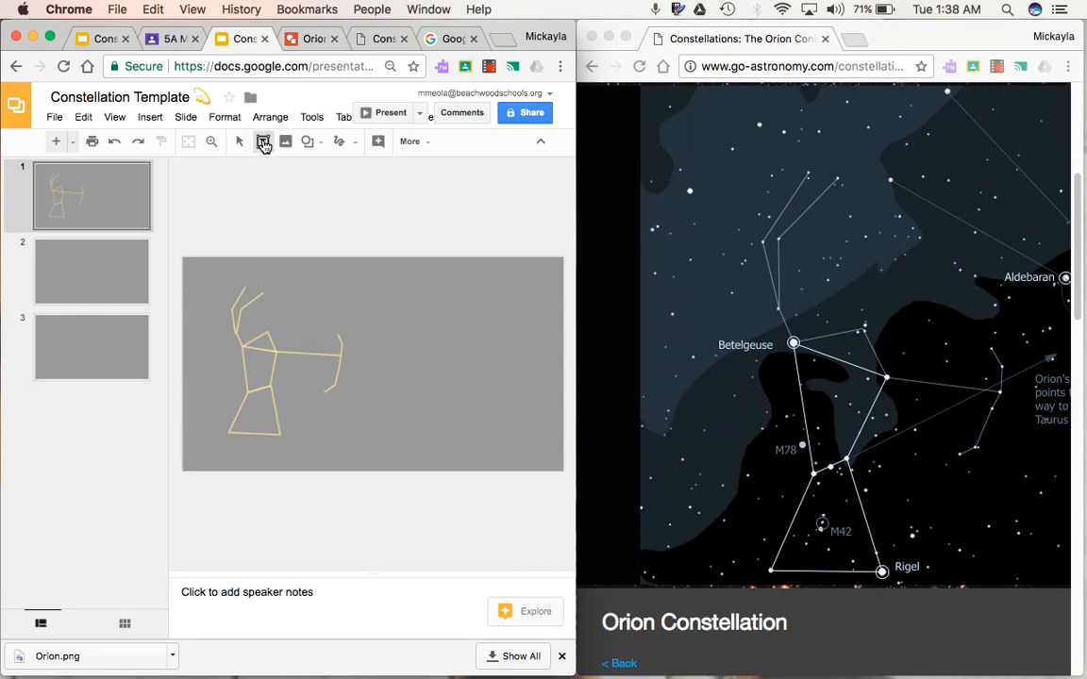
drag(365, 283, 526, 439)
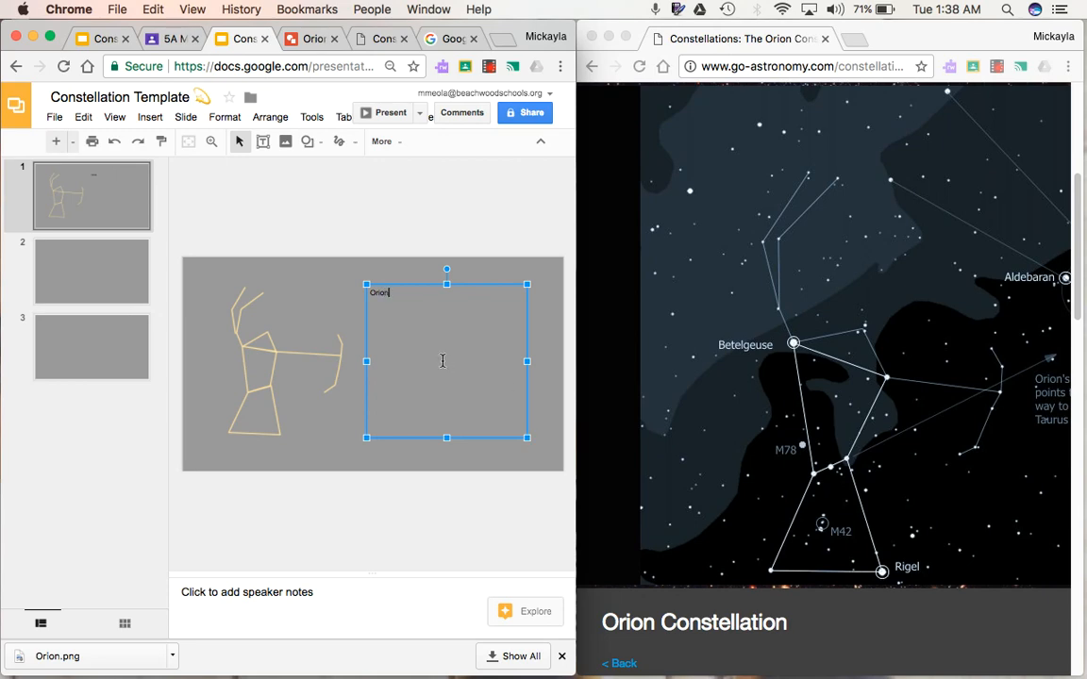
Step: Format the word Orion in the slide 1 text box as white text at font size 18
double_click(379, 295)
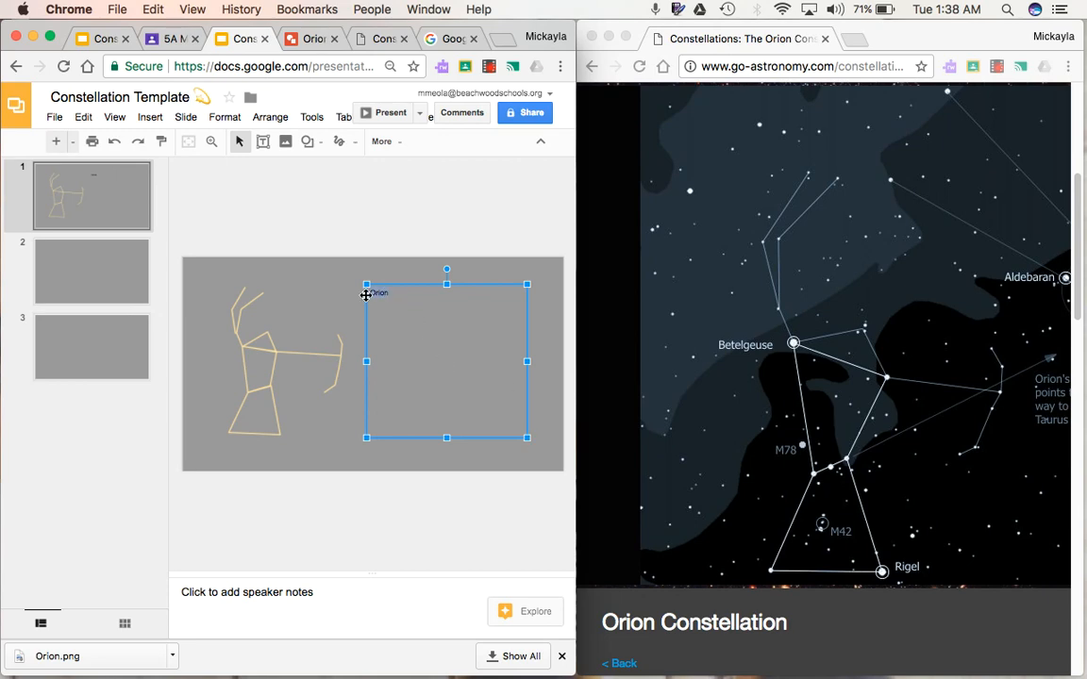
click(381, 141)
click(175, 170)
click(187, 193)
click(347, 170)
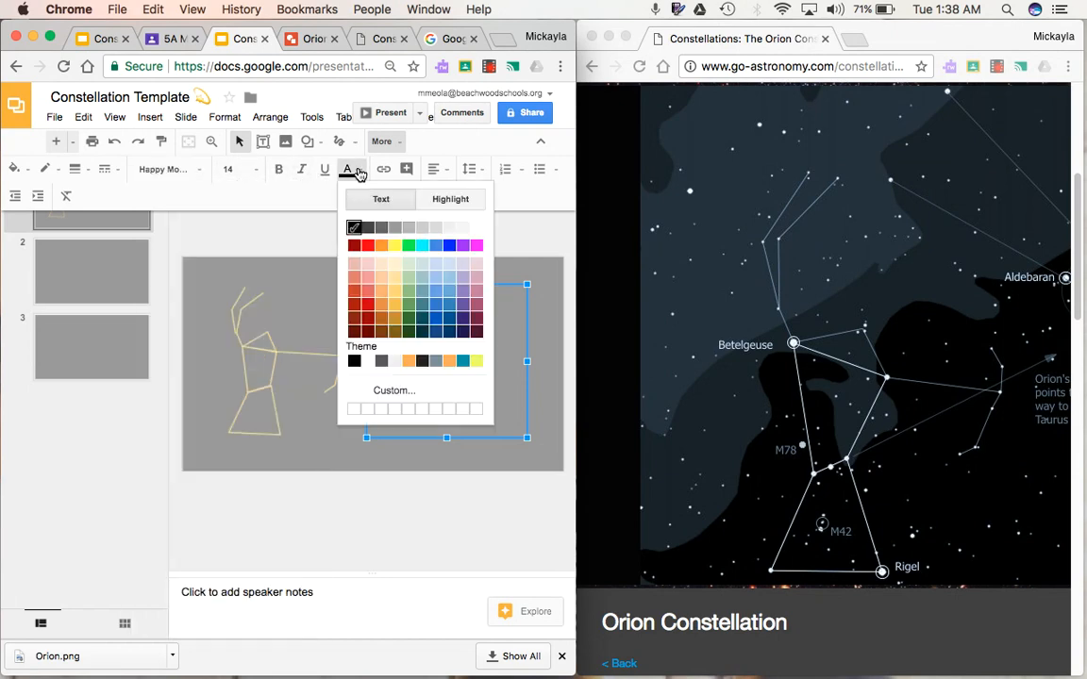
click(476, 230)
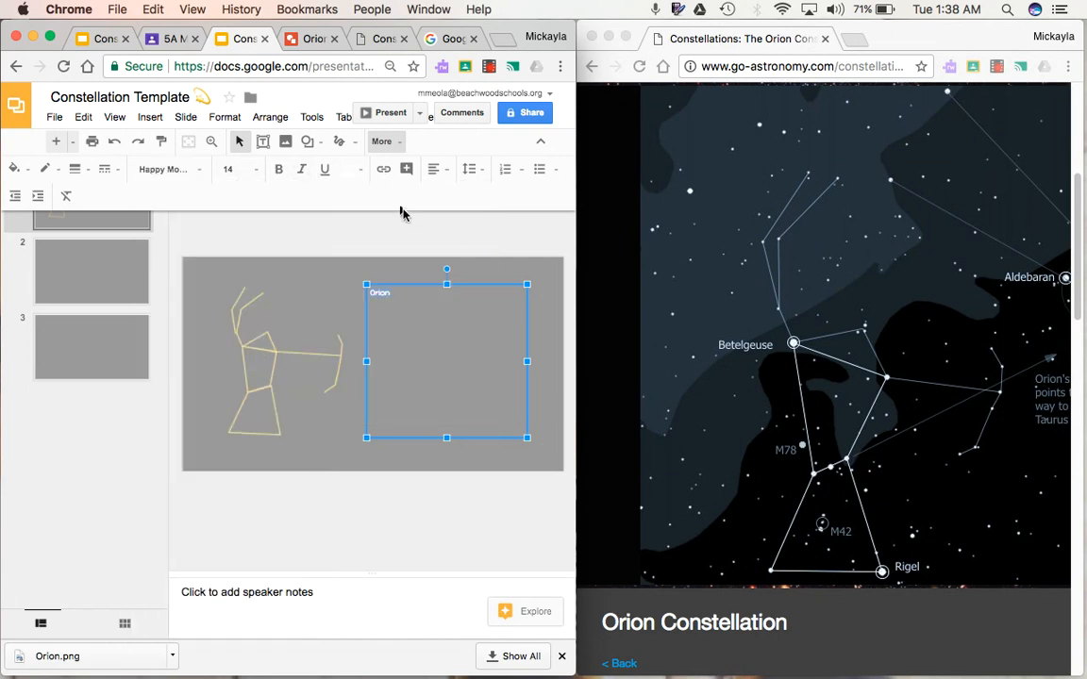
click(253, 173)
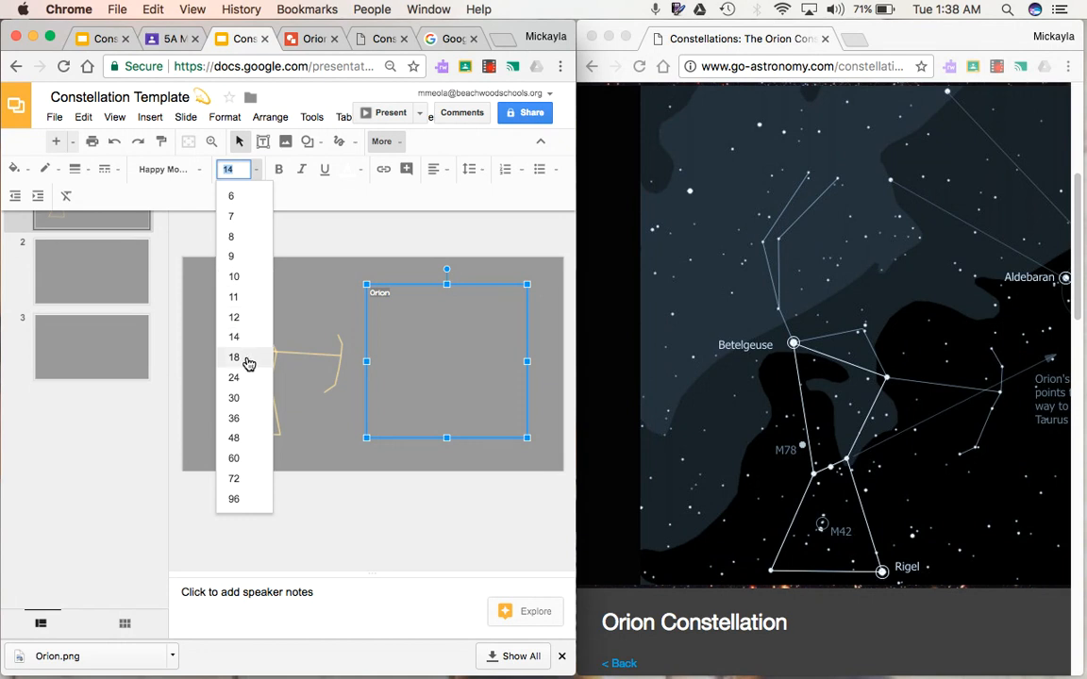
click(247, 357)
click(421, 300)
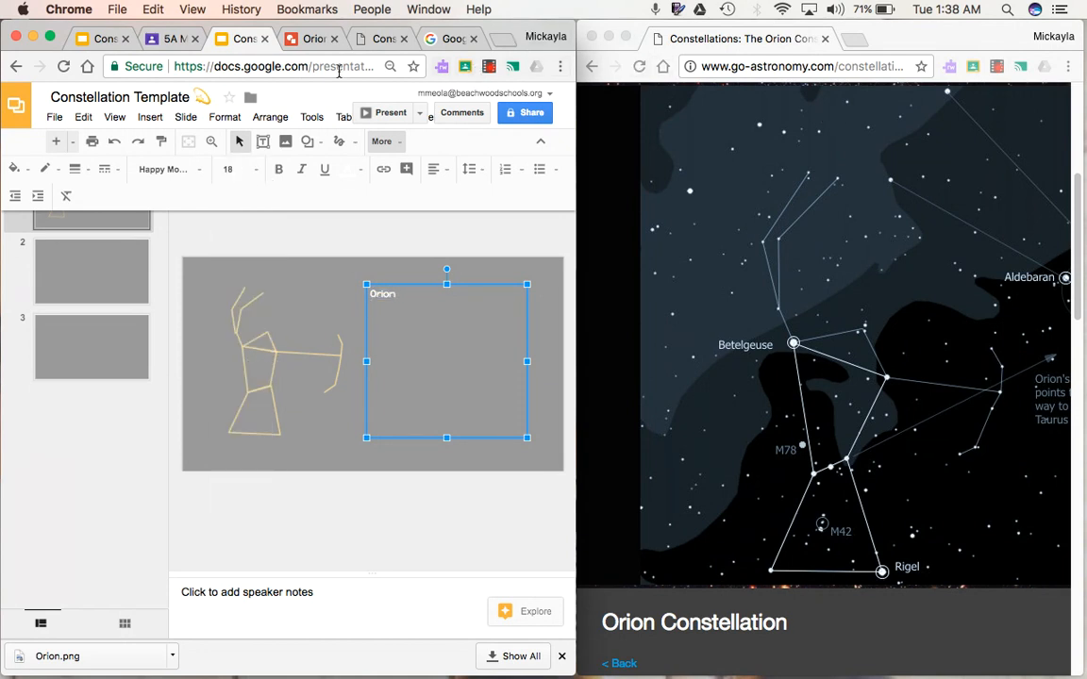
Step: Check the open constellation reference pages and read Orion's visibility and fact details on the go-astronomy page
click(386, 40)
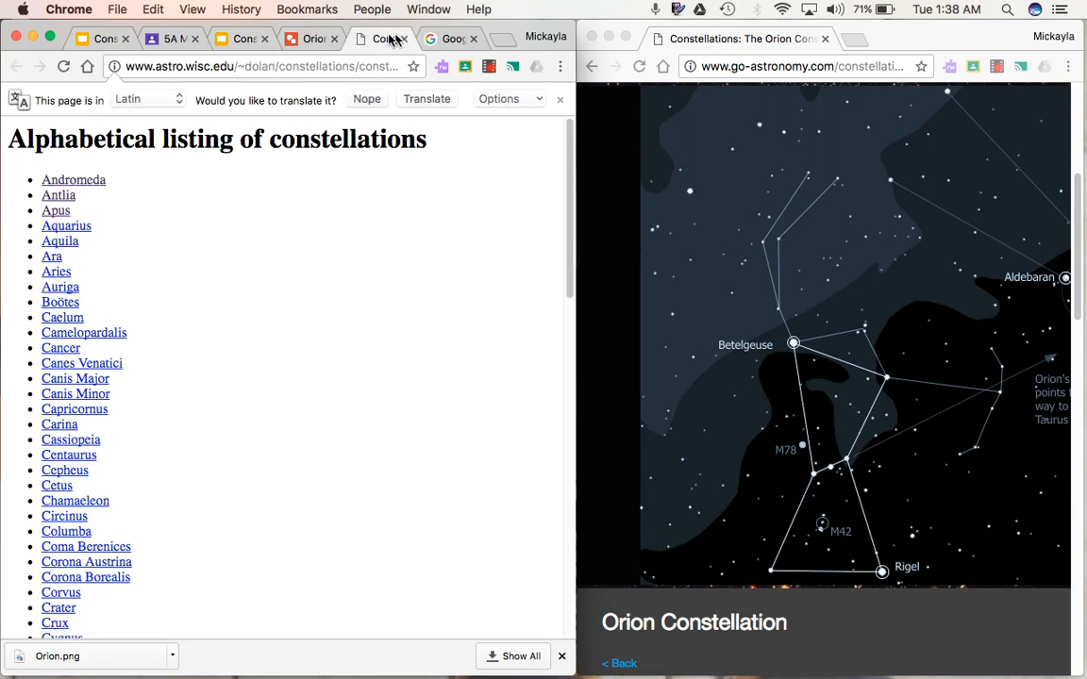
click(450, 42)
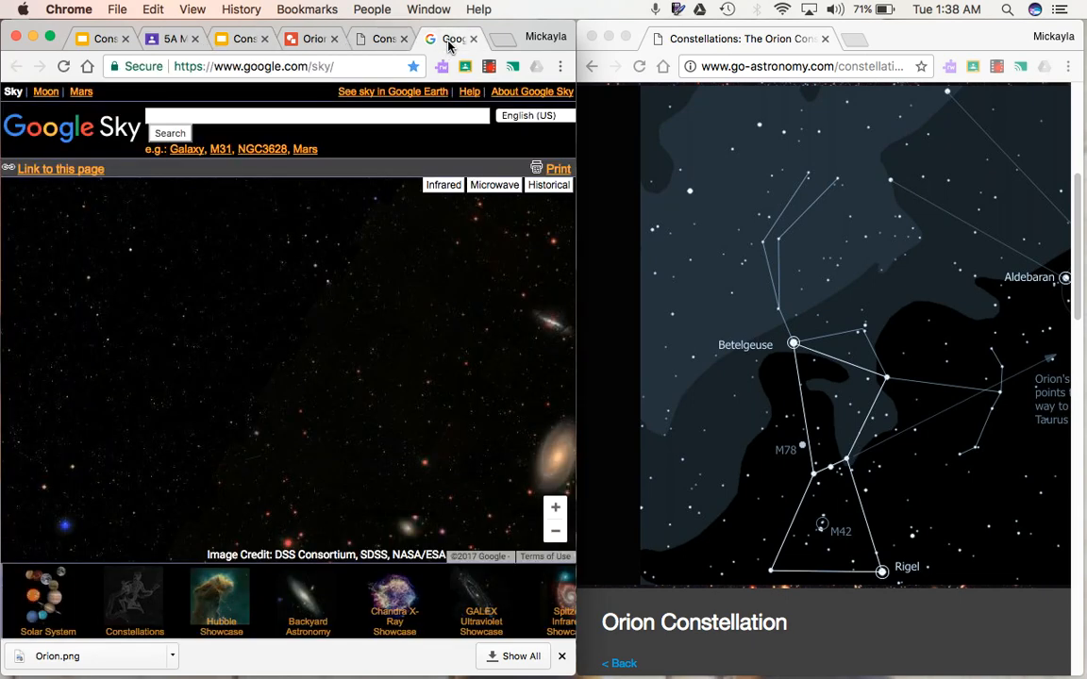
click(800, 40)
scroll(817, 221, down, 10)
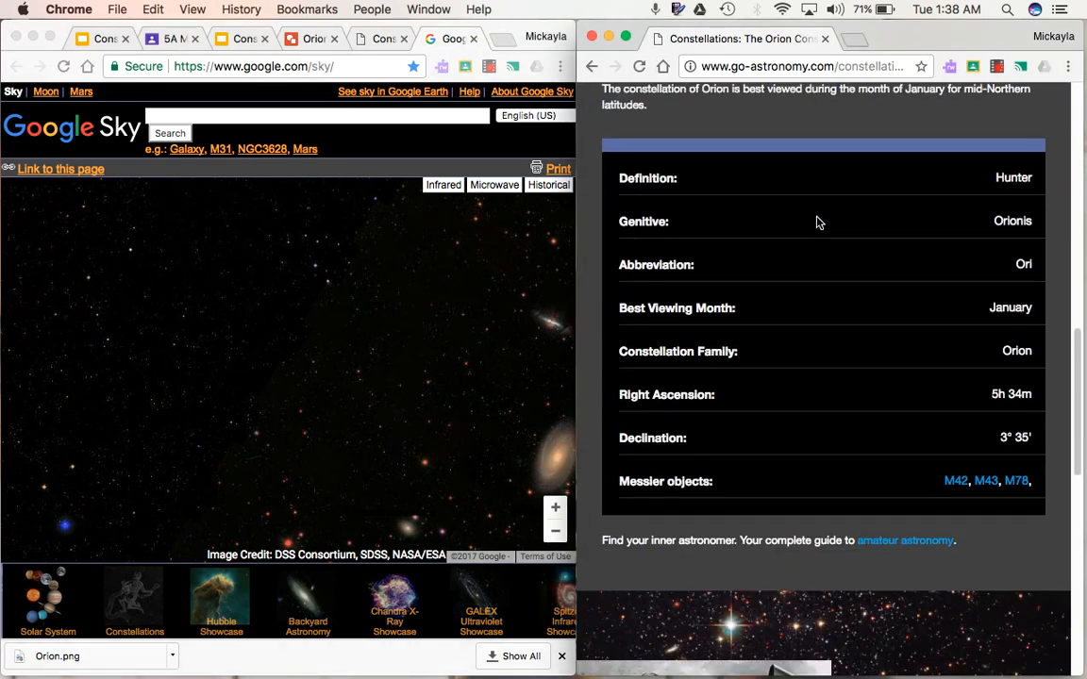
scroll(816, 221, up, 3)
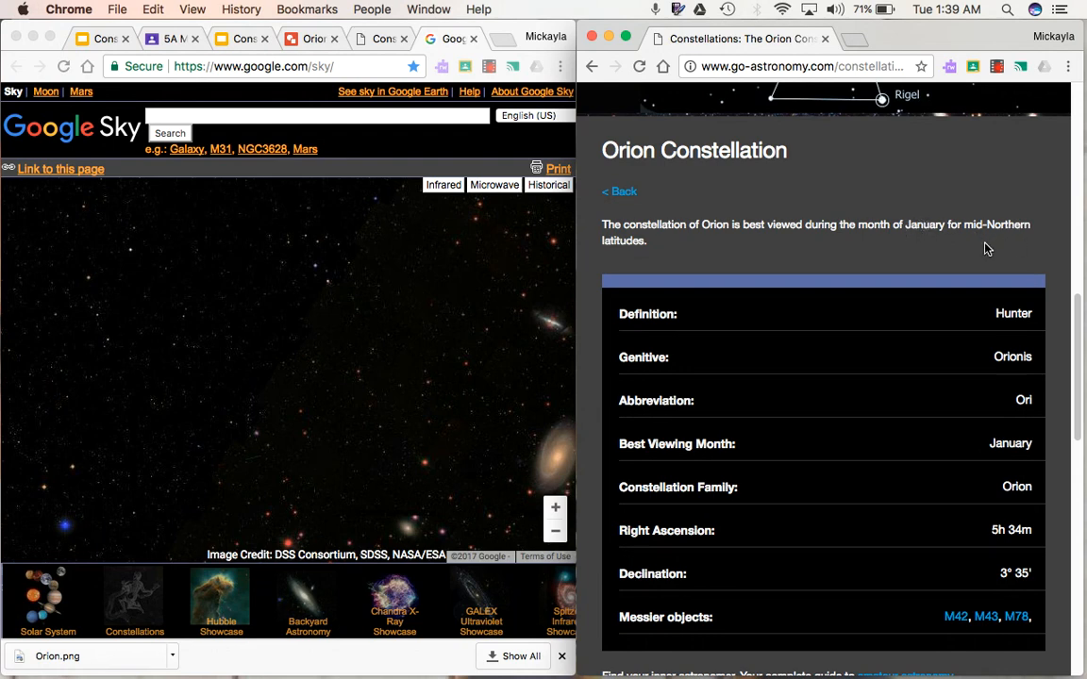
Step: Return to the Constellation Template slides and add the line "Hemisphere: Mid-northern" below Orion, correcting the spelling of Hemisphere
click(224, 39)
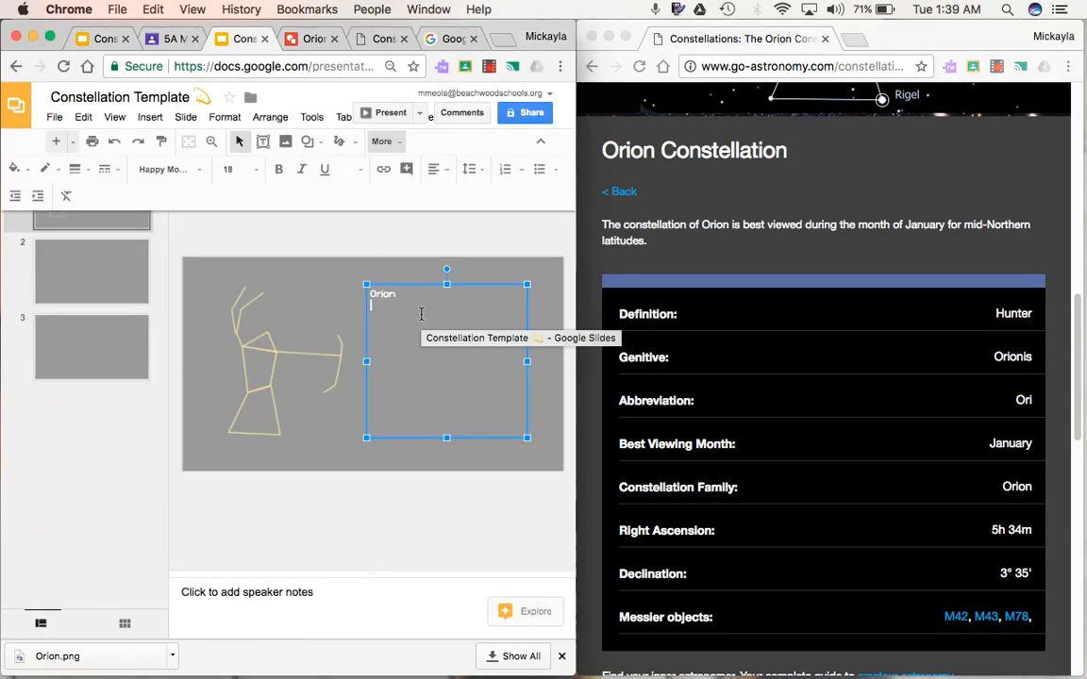
text(Hemespher)
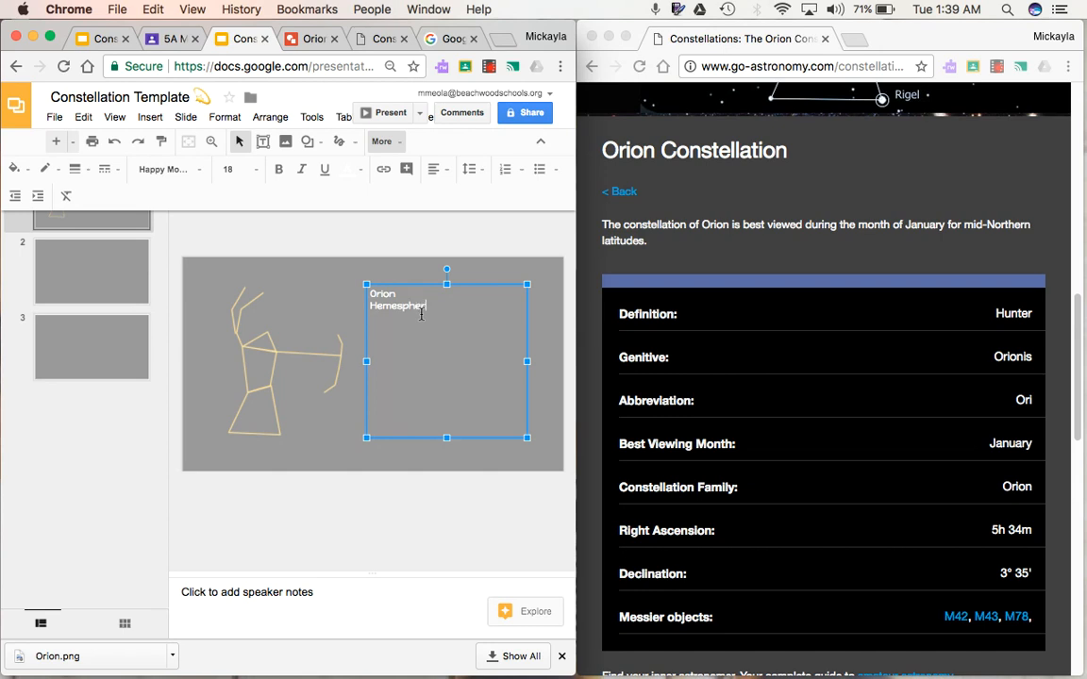
text(e: Mid-northern)
right_click(386, 306)
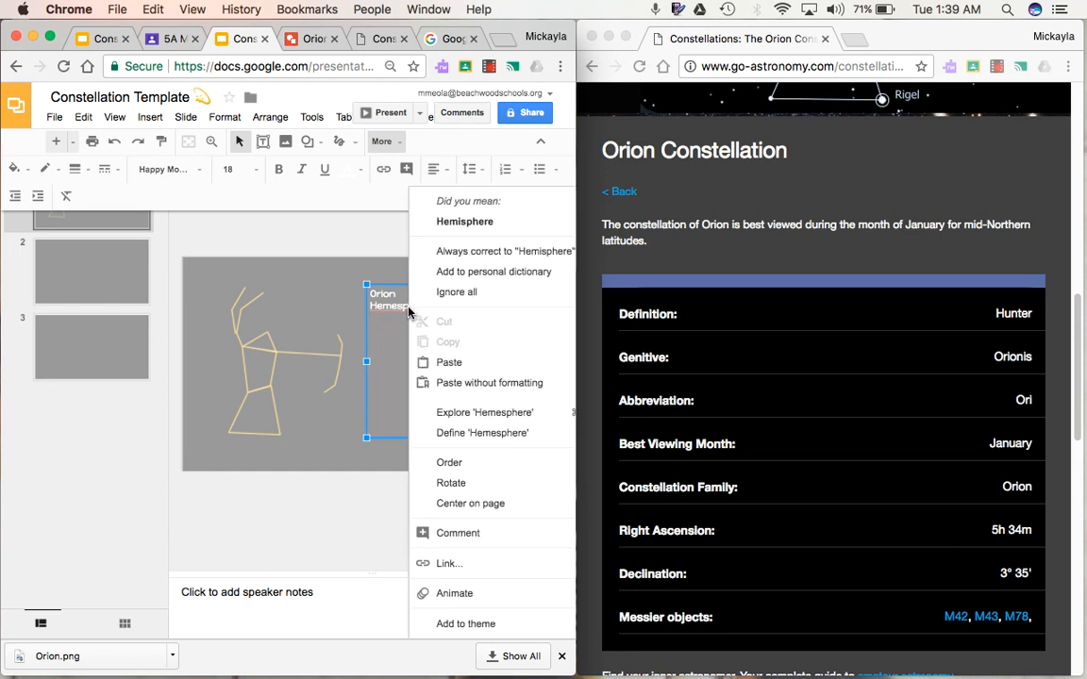
click(452, 226)
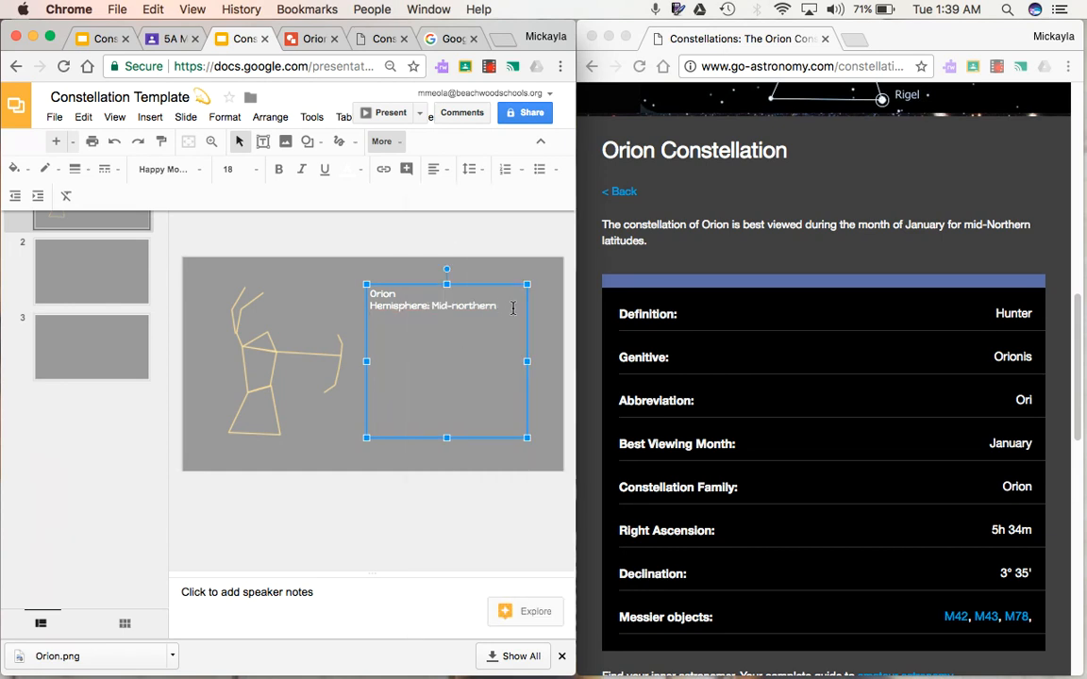
Step: Add the line "Season: Winter" and start a "Fun Fact:" line in the slide 1 text box
text(Season: Win)
text(ter )
text(Fun Fac)
text(t:)
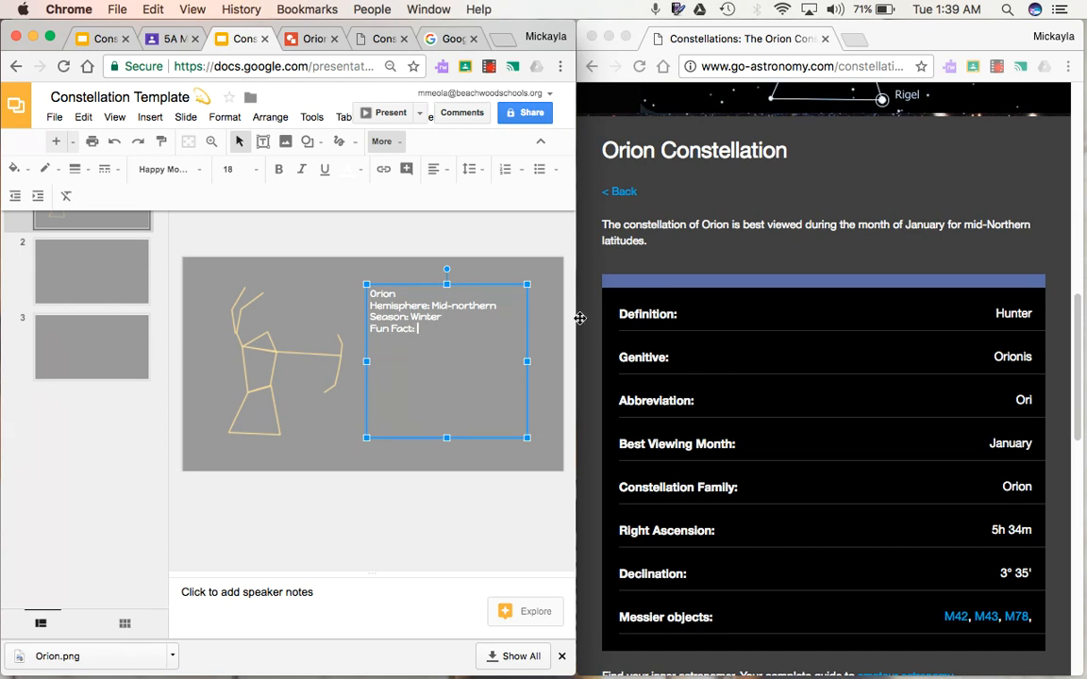
Step: Complete the fun fact with "Nickname is Hunter, because it looks like he is holding a bow in arrow."
click(900, 260)
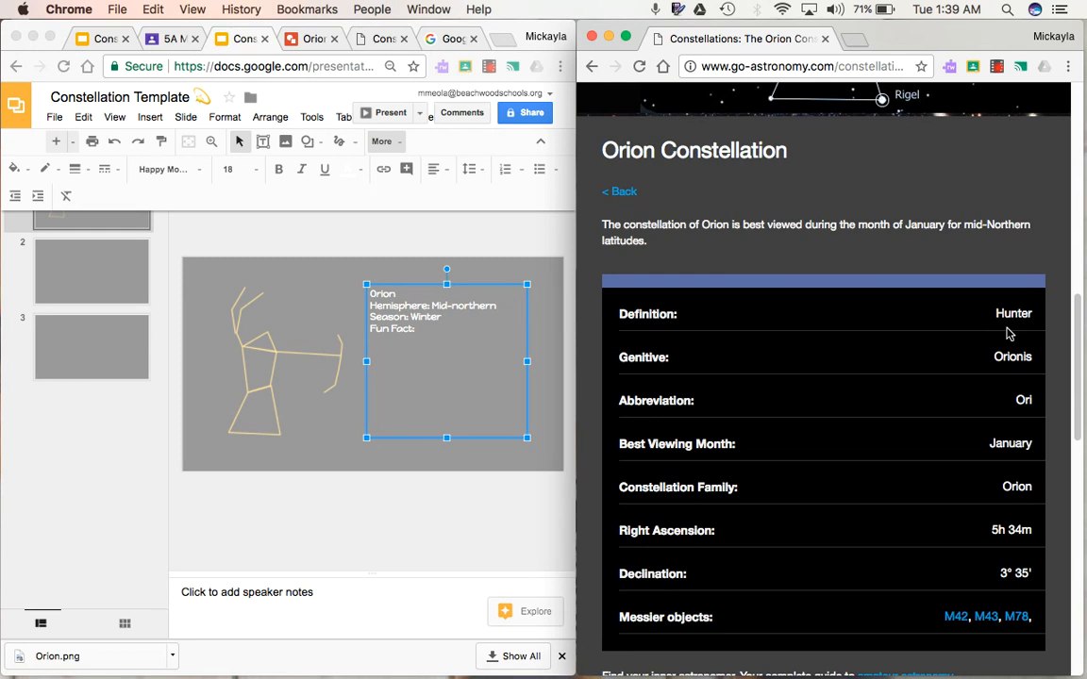
click(435, 321)
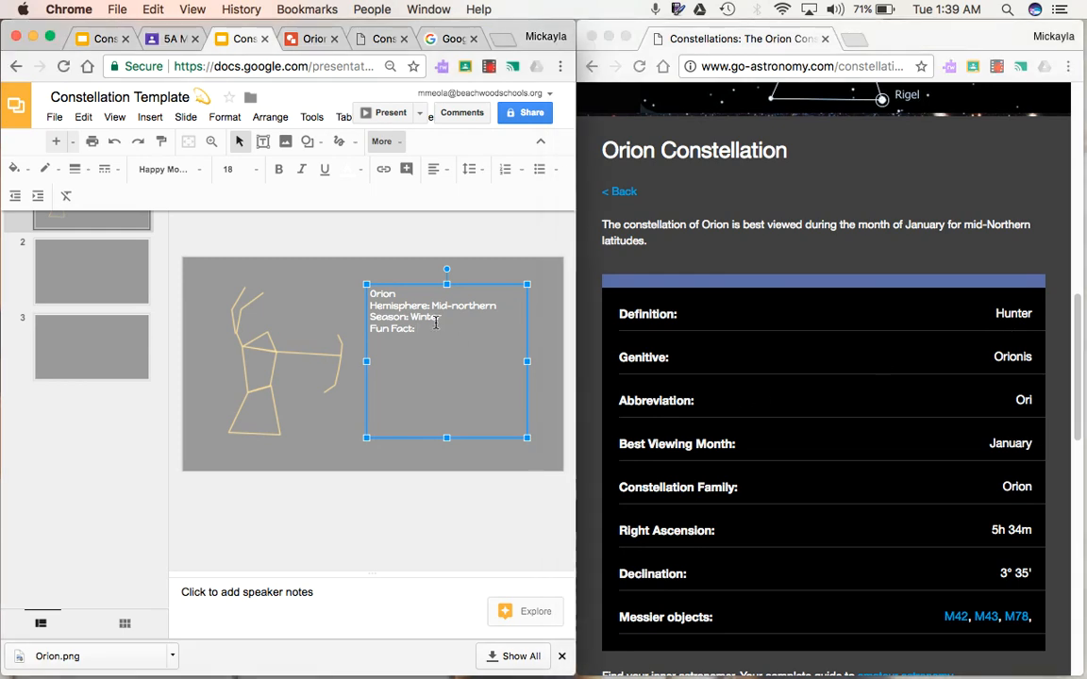
text(Nickname is Hun)
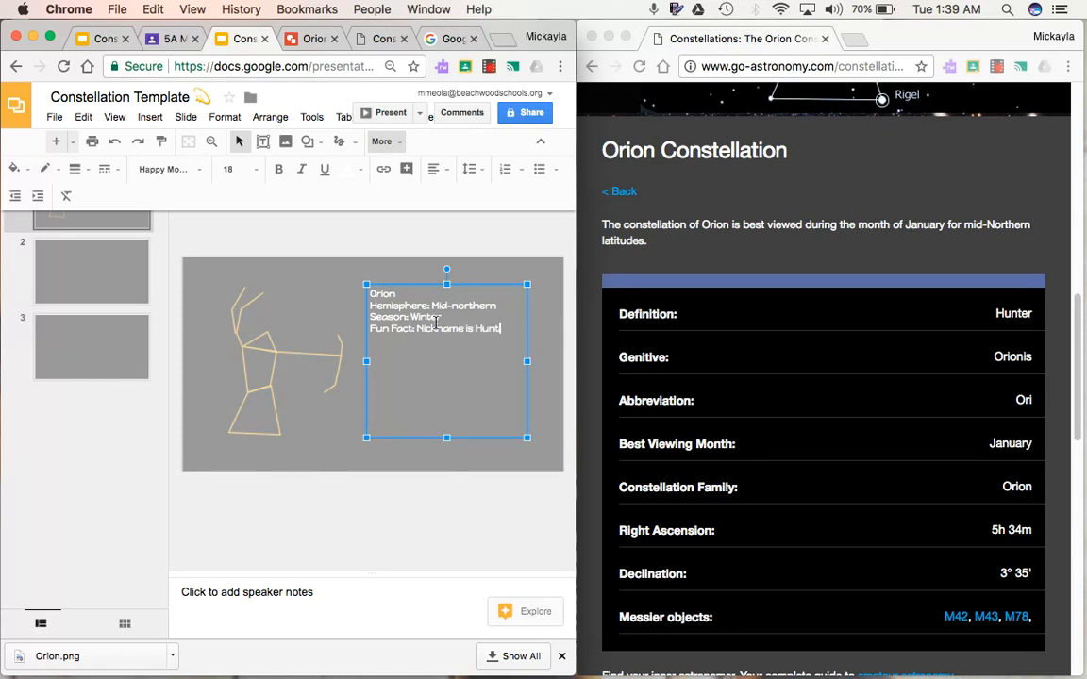
text(ter, because)
key(BackSpace)
key(BackSpace)
key(BackSpace)
key(BackSpace)
key(BackSpace)
text(cause )
text(t)
key(BackSpace)
key(BackSpace)
key(BackSpace)
text(use it looks like h)
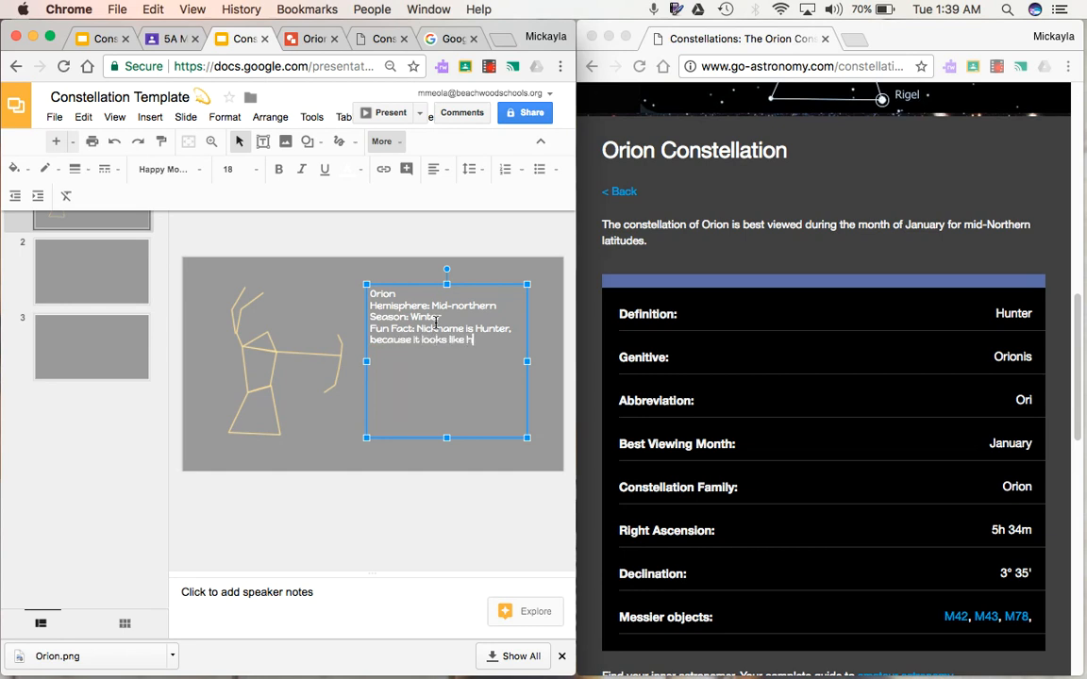
text(e'is holding a bow)
text(in arrow.)
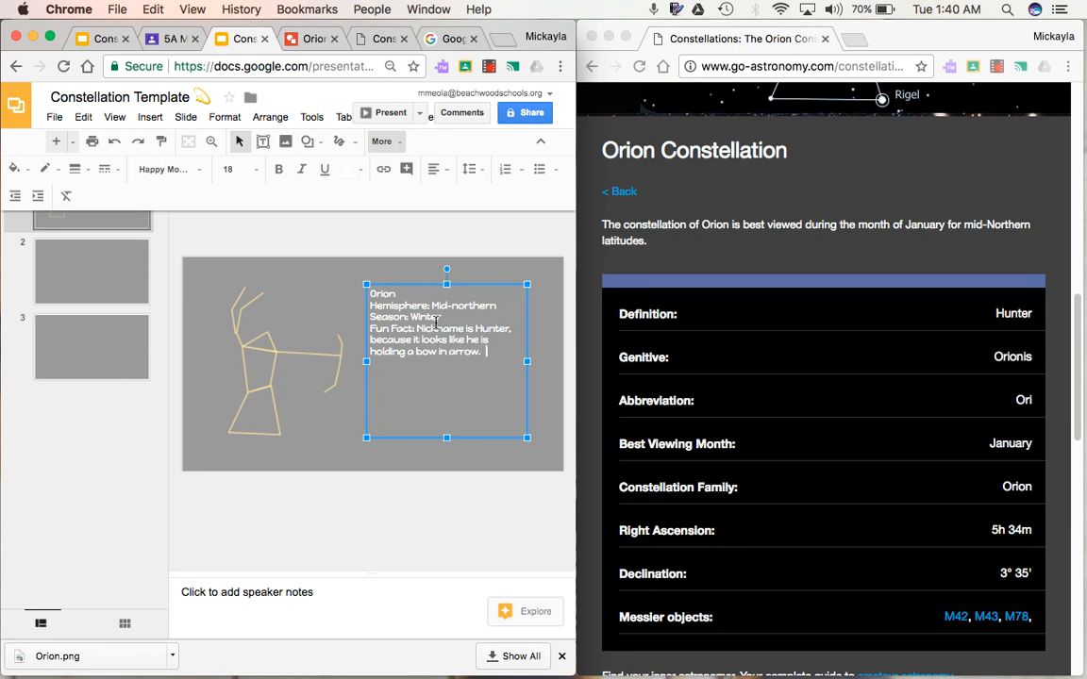
click(303, 432)
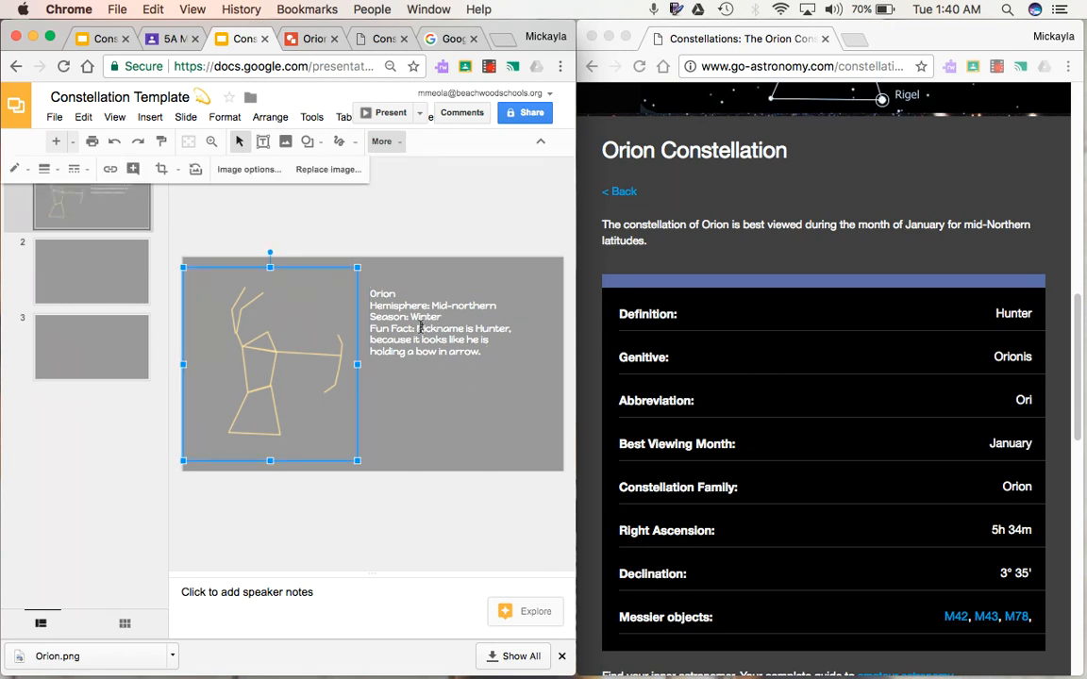
click(411, 222)
click(418, 339)
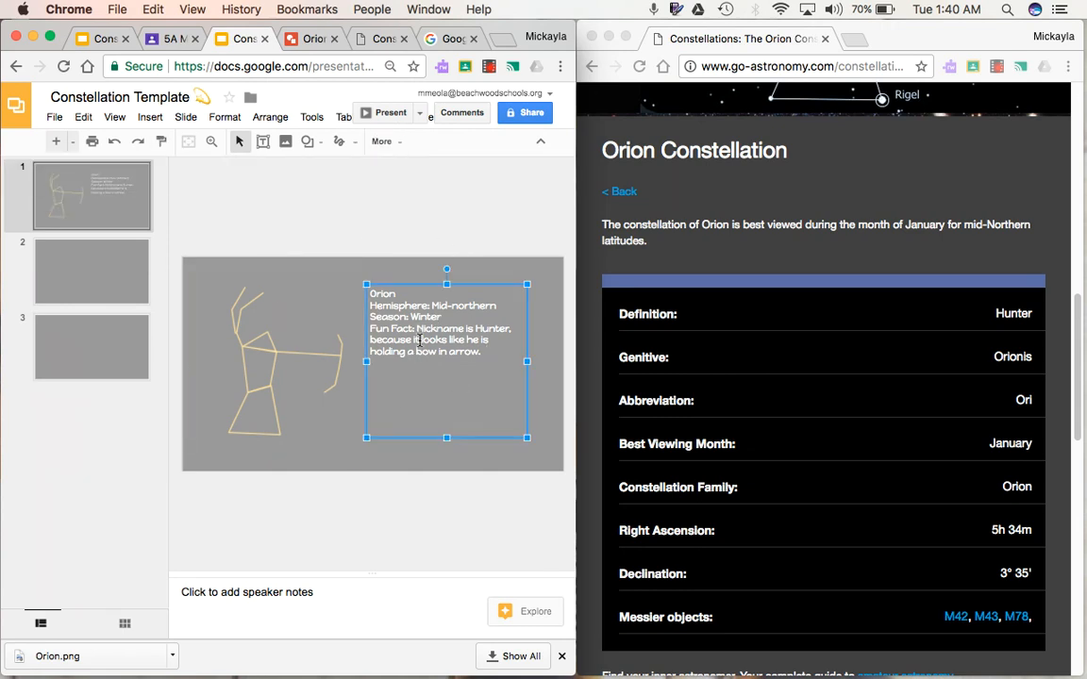
click(477, 234)
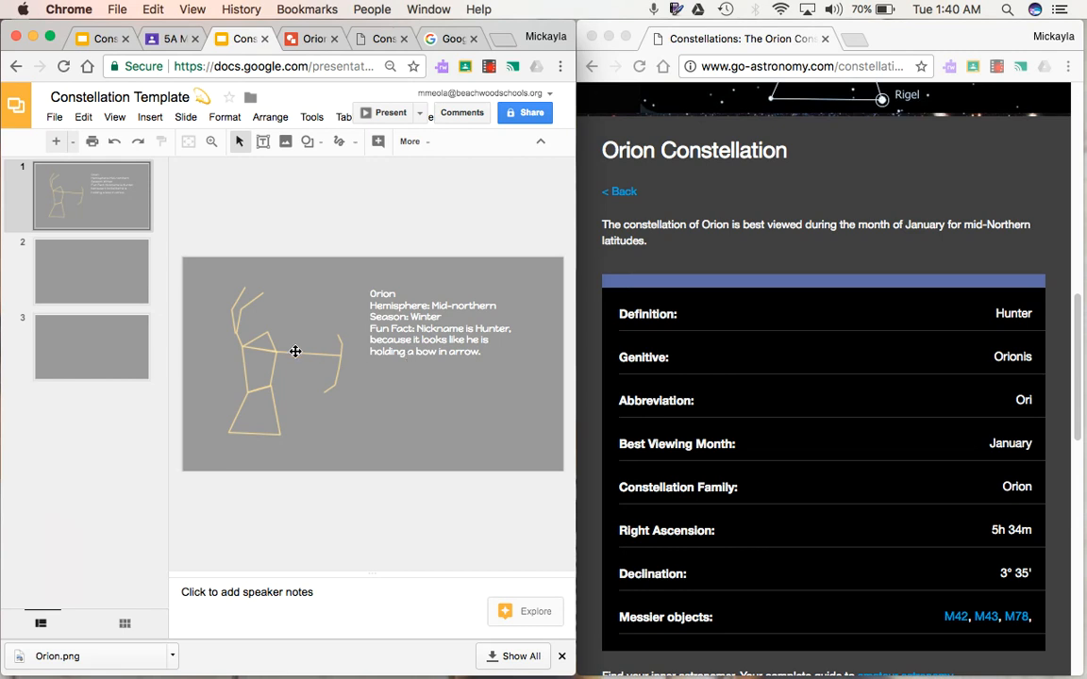
Step: Delete the empty title and text placeholders from slides 2 and 3
click(112, 289)
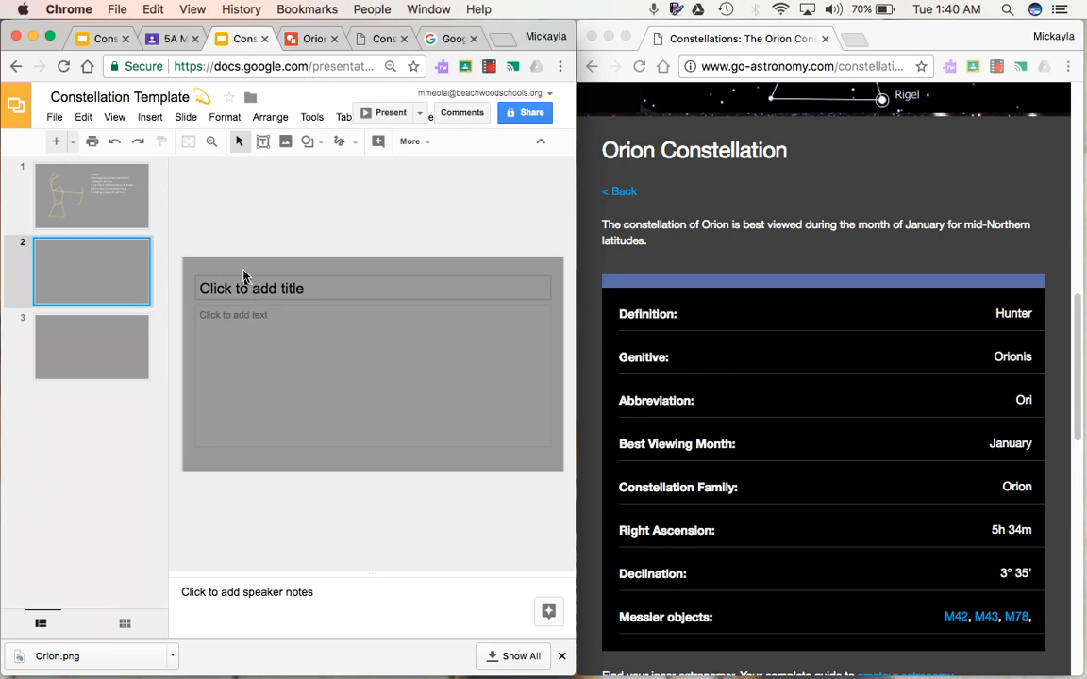
drag(234, 246, 515, 458)
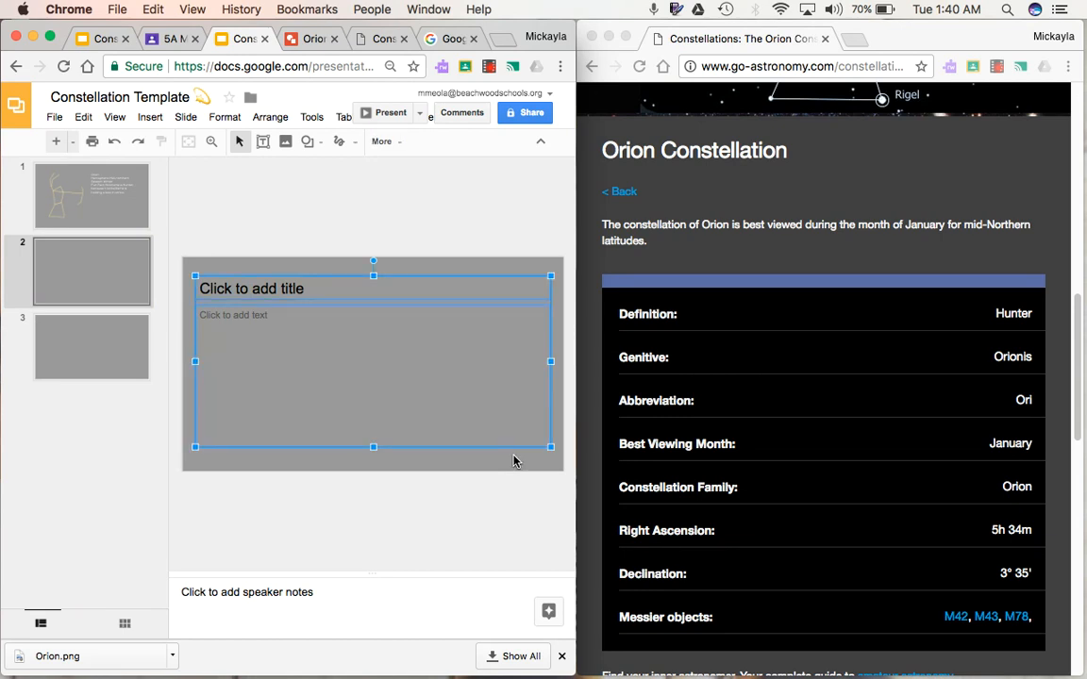
key(Delete)
click(82, 356)
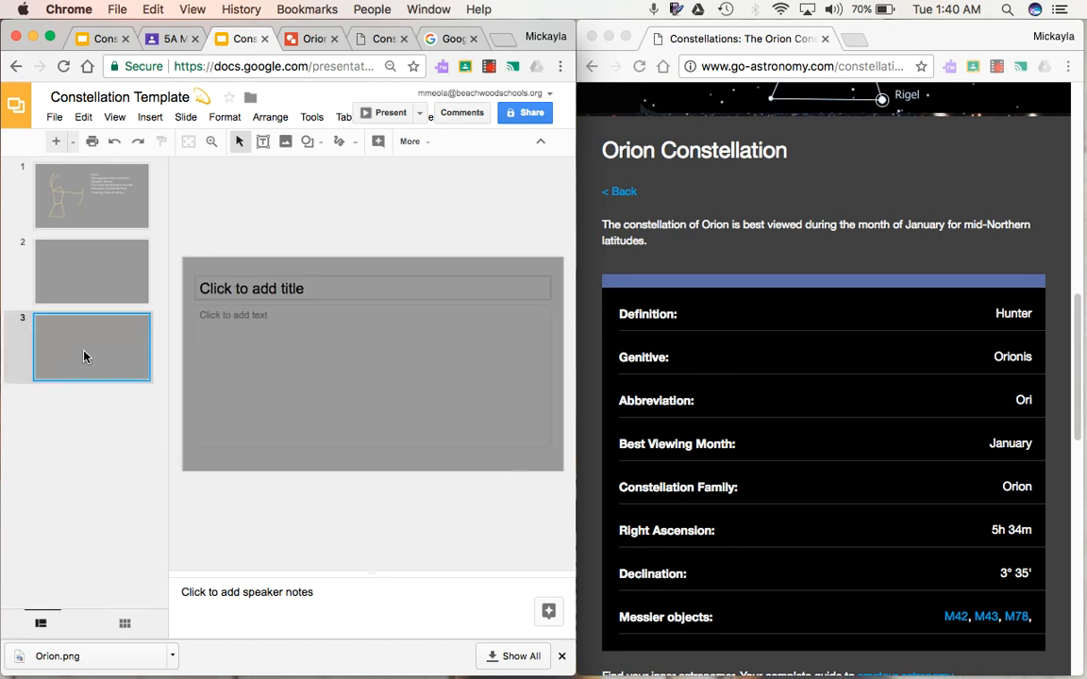
drag(260, 236, 413, 456)
key(Delete)
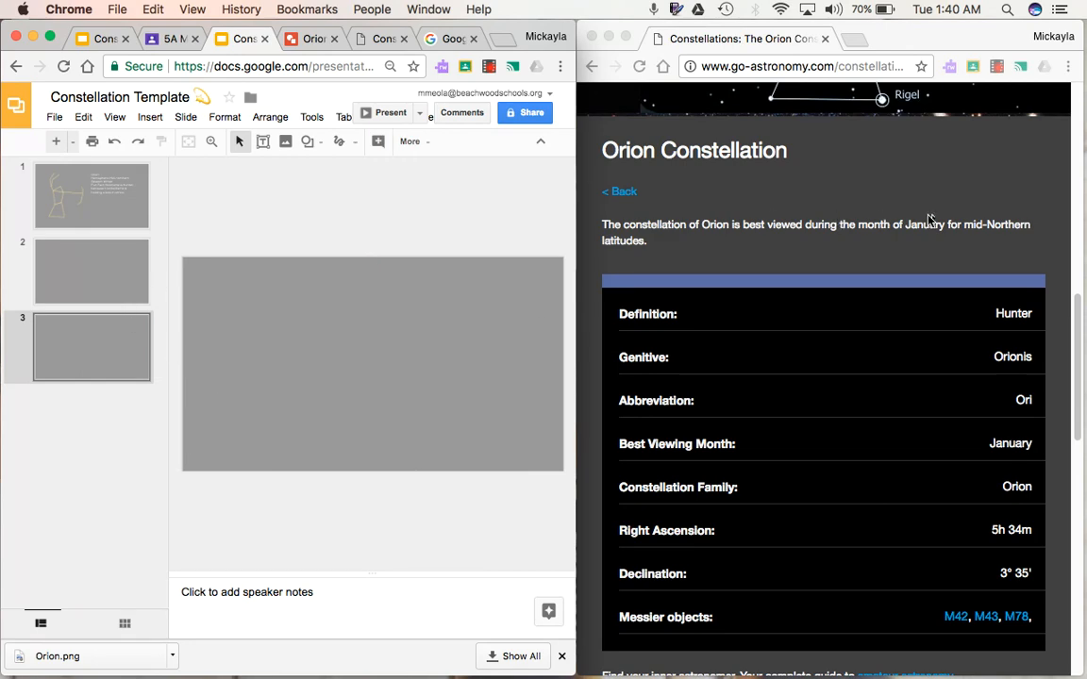
Step: Go back to the go-astronomy list of constellations and open the Corona Borealis page
click(917, 162)
scroll(911, 155, up, 5)
scroll(911, 153, up, 5)
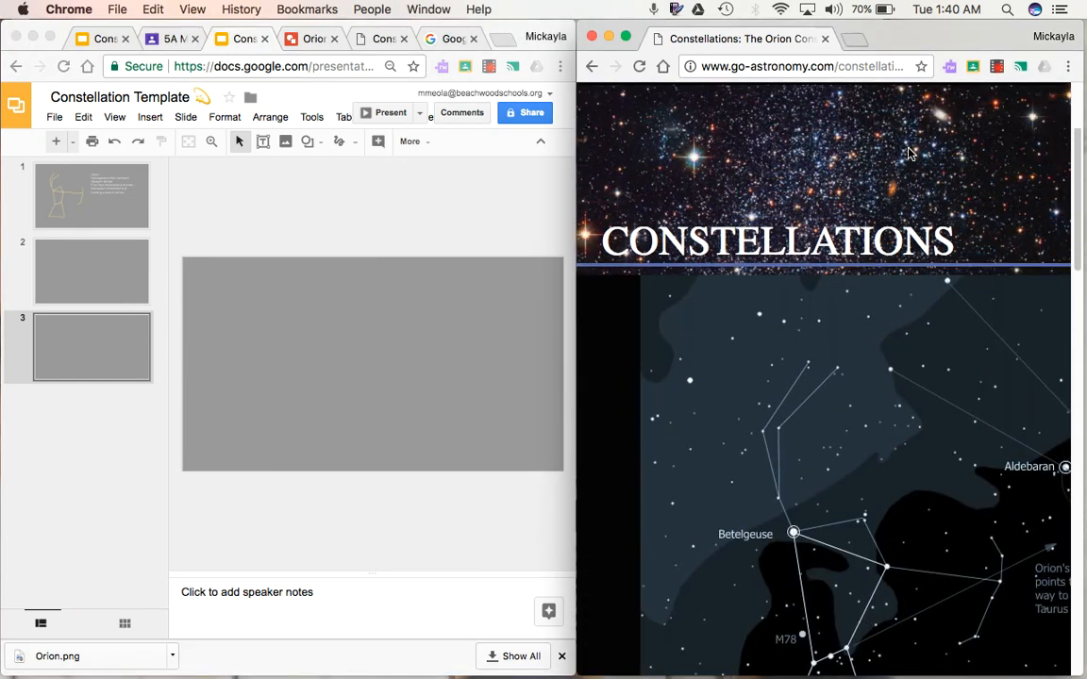
click(585, 67)
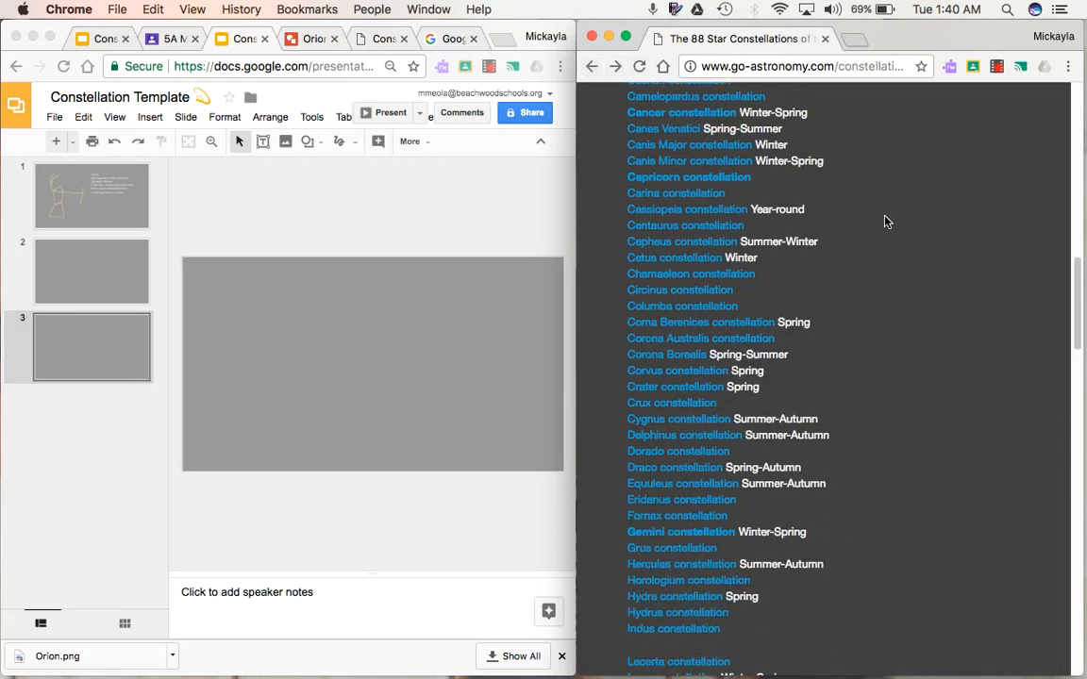
click(674, 356)
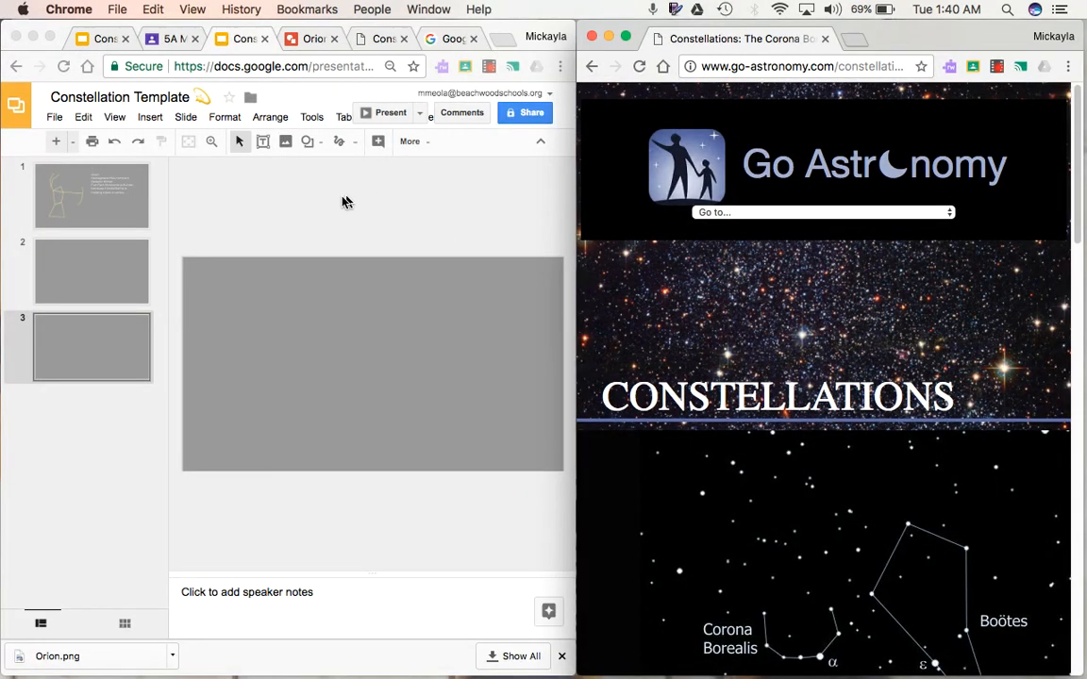
Step: Create a new blank Google drawing from the Constellation Template presentation
click(306, 177)
click(56, 117)
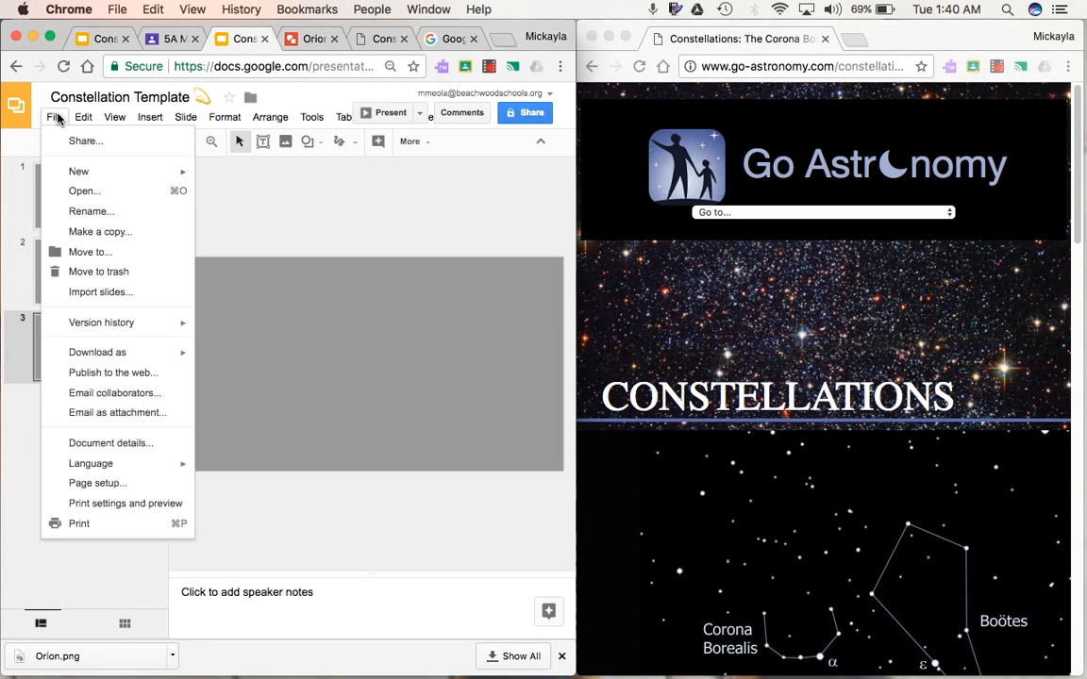
mouse_move(114, 178)
click(239, 258)
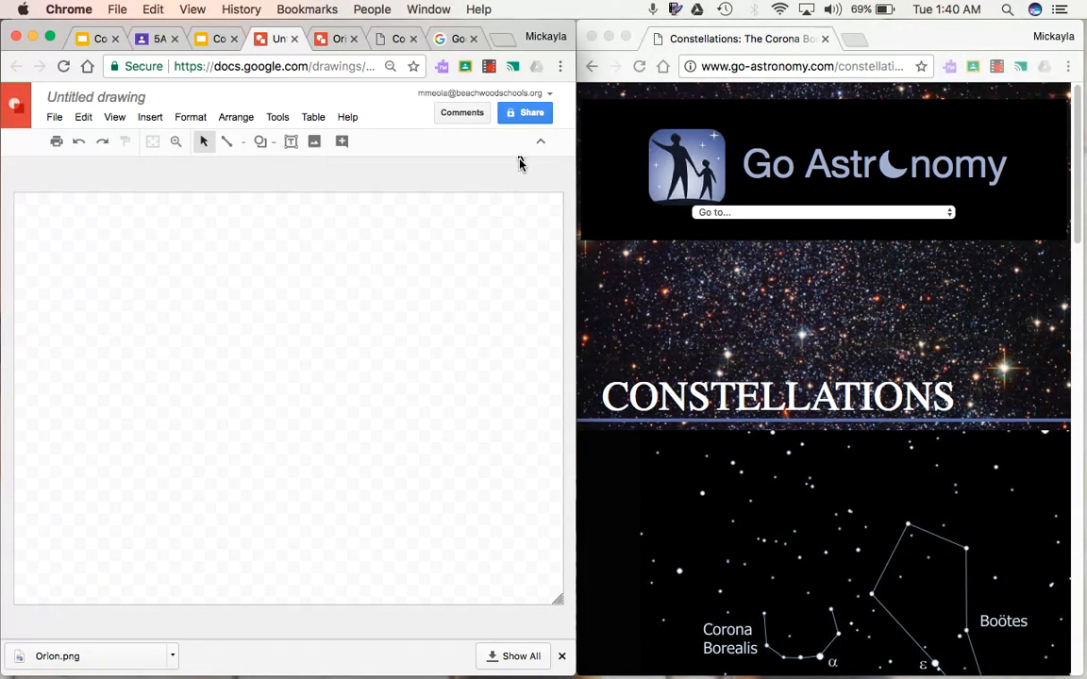
click(489, 68)
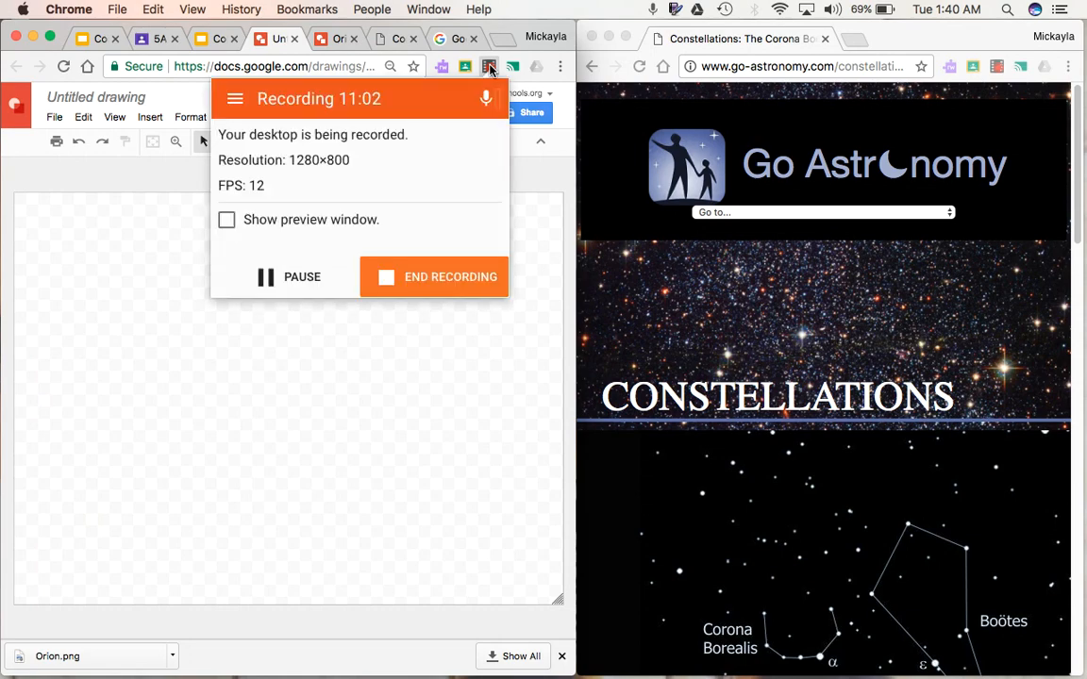